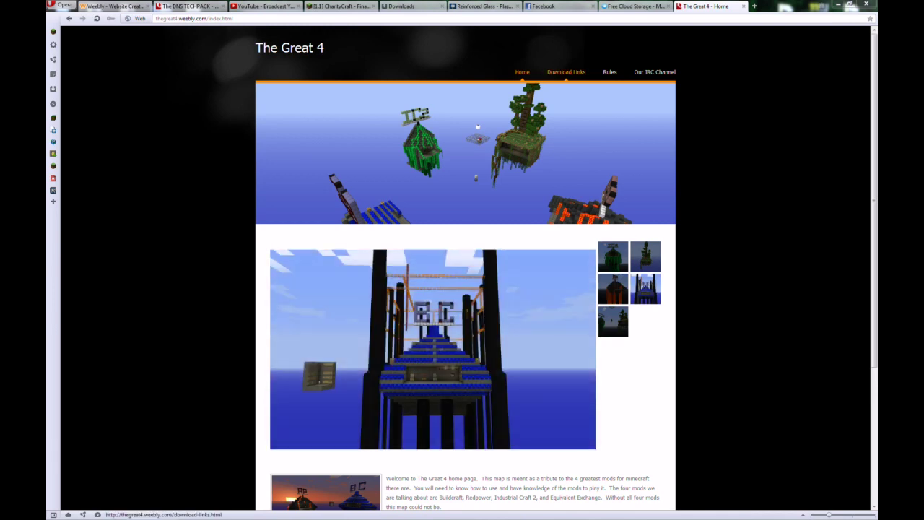
# - Open the site's Download Links page, review the jar mods and mods folder lists, and return to the desktop's mod folders
pyautogui.click(566, 72)
pyautogui.scroll(-3, 462, 289)
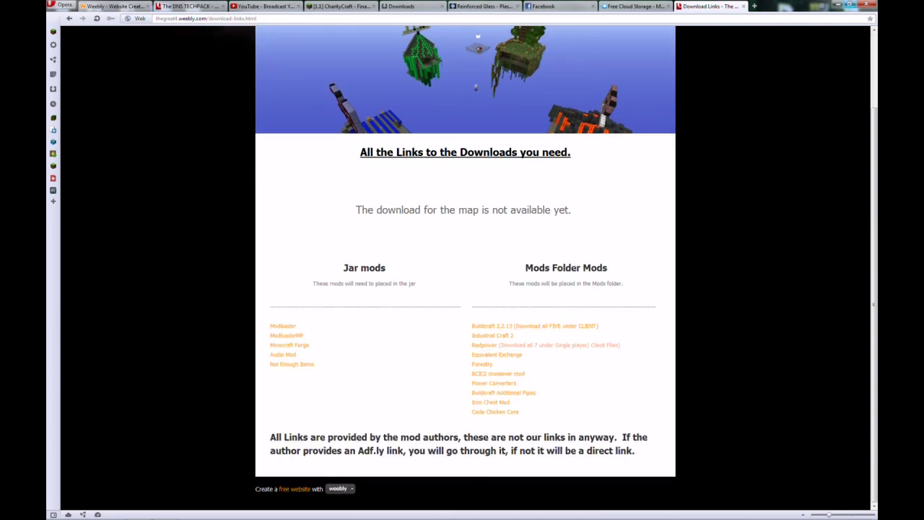
pyautogui.click(838, 5)
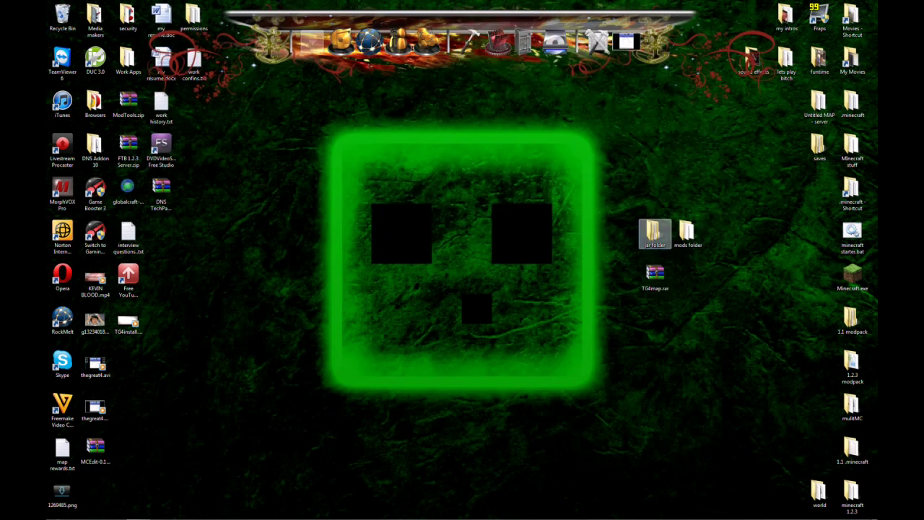
pyautogui.click(687, 232)
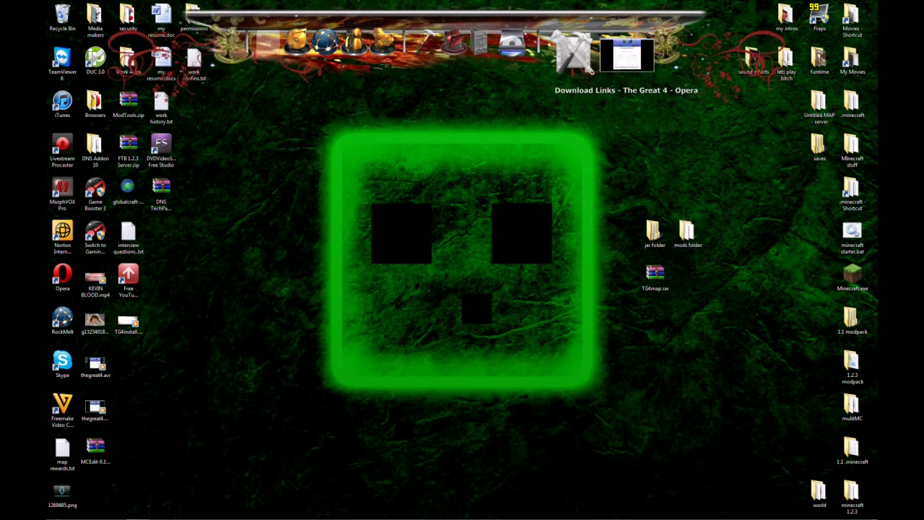
# - Bring back the Download Links page, dismiss the Windows color scheme prompt, review the page, and minimise the browser
pyautogui.click(625, 42)
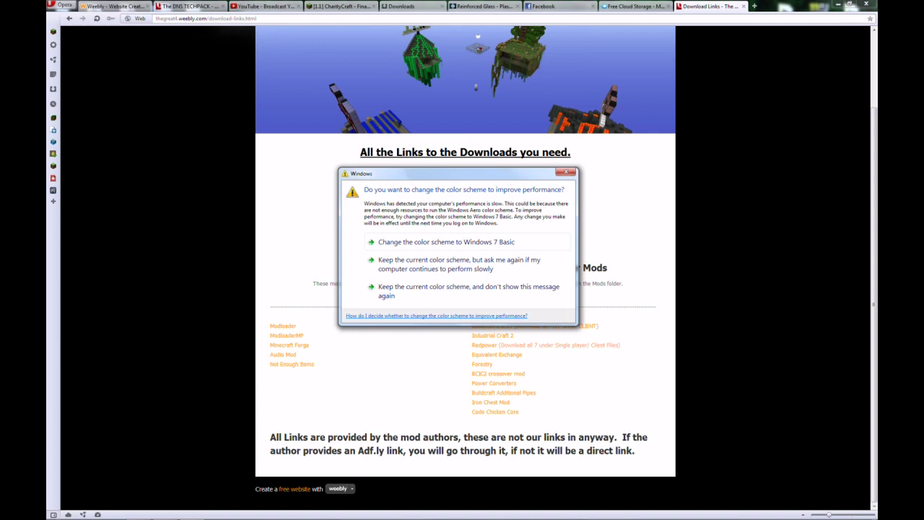
pyautogui.press('Escape')
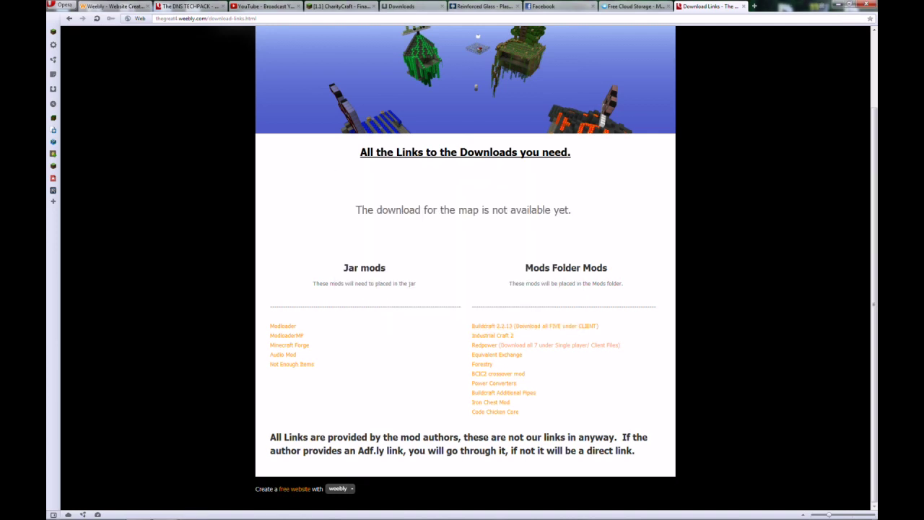
pyautogui.scroll(3, 465, 267)
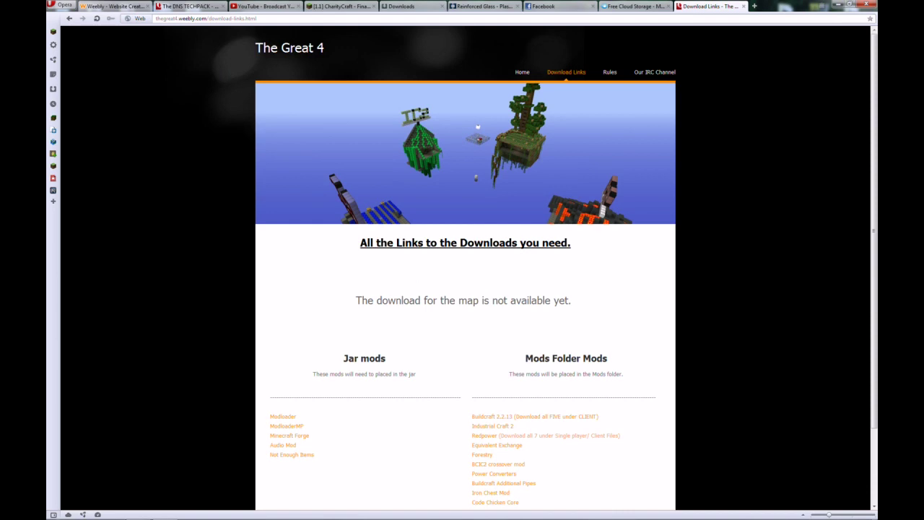
pyautogui.click(837, 4)
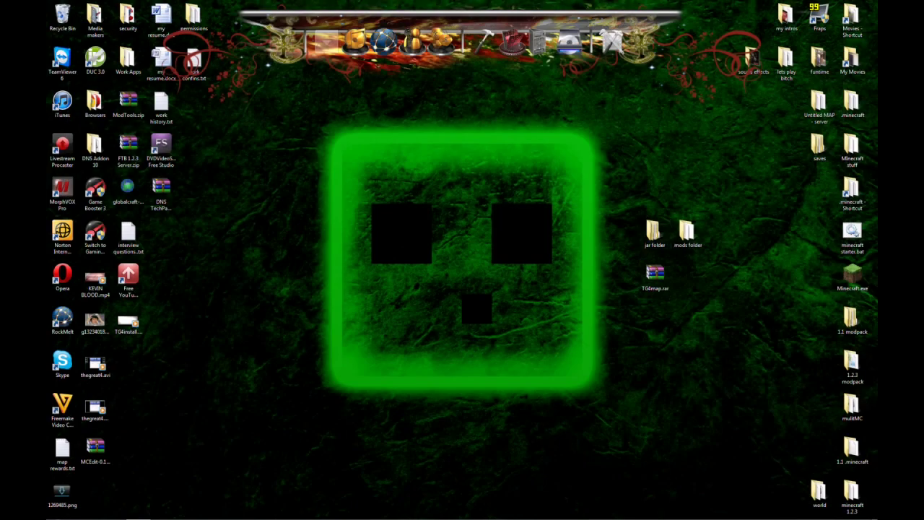
# - Open minecraft.jar from the .minecraft bin folder with WinRAR archiver
pyautogui.doubleClick(851, 194)
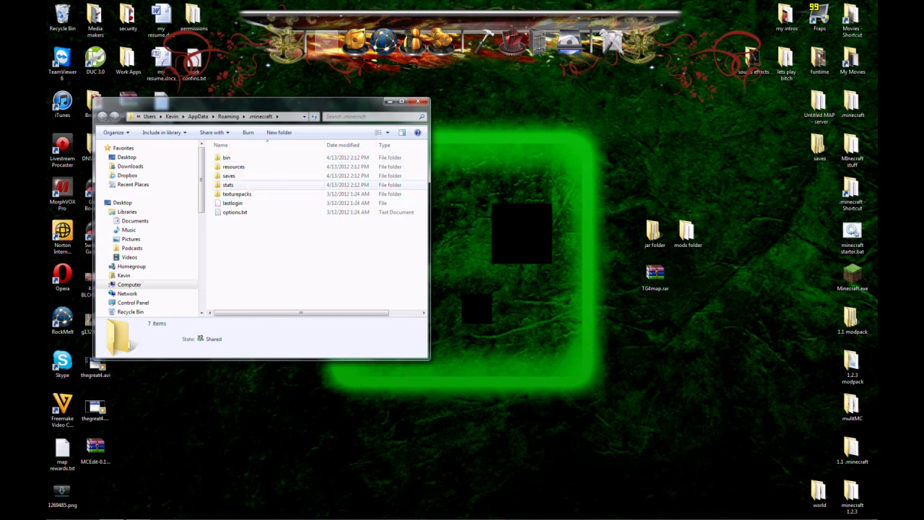
pyautogui.doubleClick(226, 157)
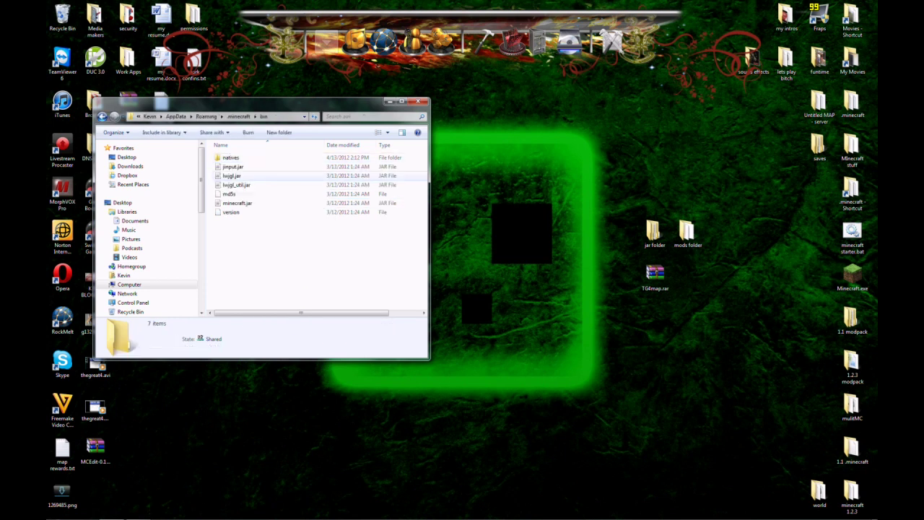
pyautogui.rightClick(238, 203)
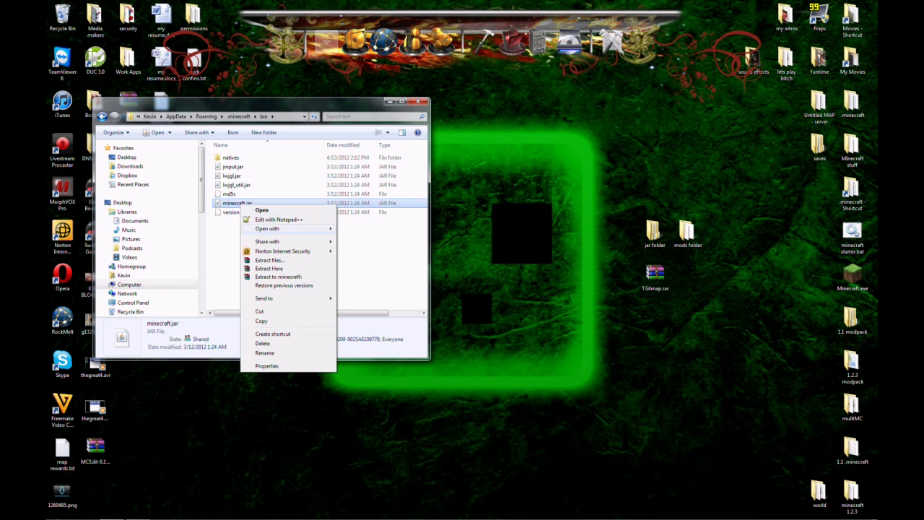
pyautogui.moveTo(289, 228)
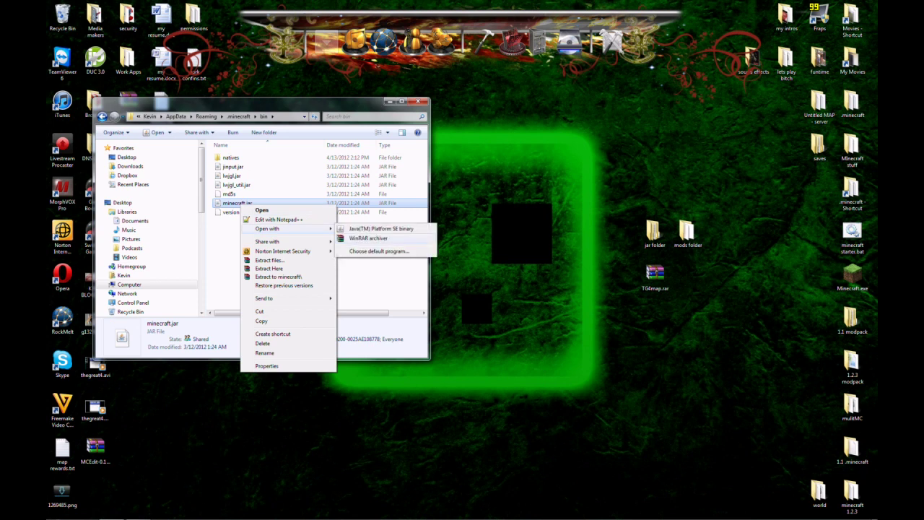
pyautogui.click(368, 237)
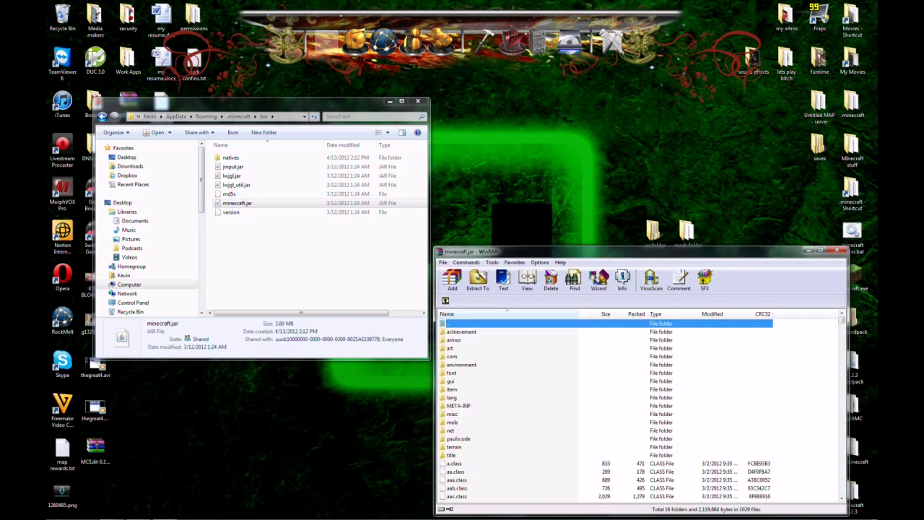
# - Delete the META-INF folder from the minecraft.jar archive
pyautogui.moveTo(506, 251); pyautogui.dragTo(132, 80)
pyautogui.click(78, 225)
pyautogui.click(85, 233)
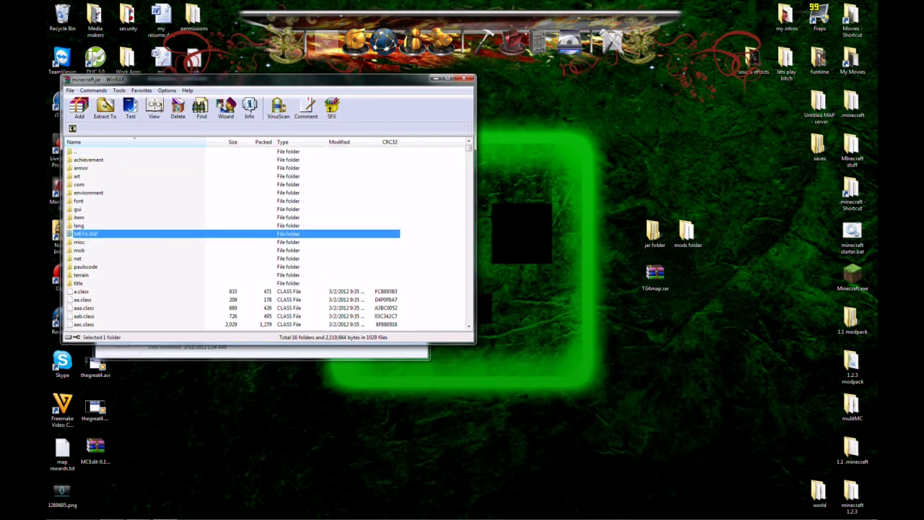
pyautogui.press('Delete')
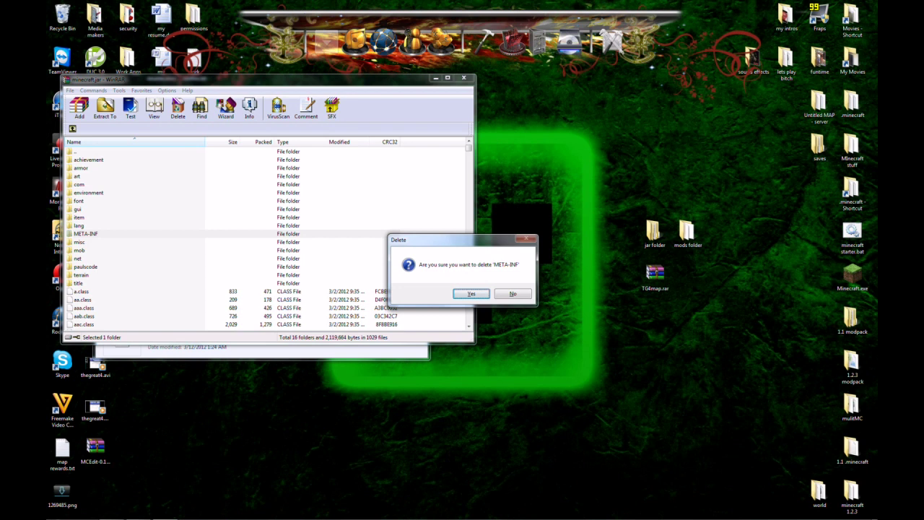
pyautogui.press('Return')
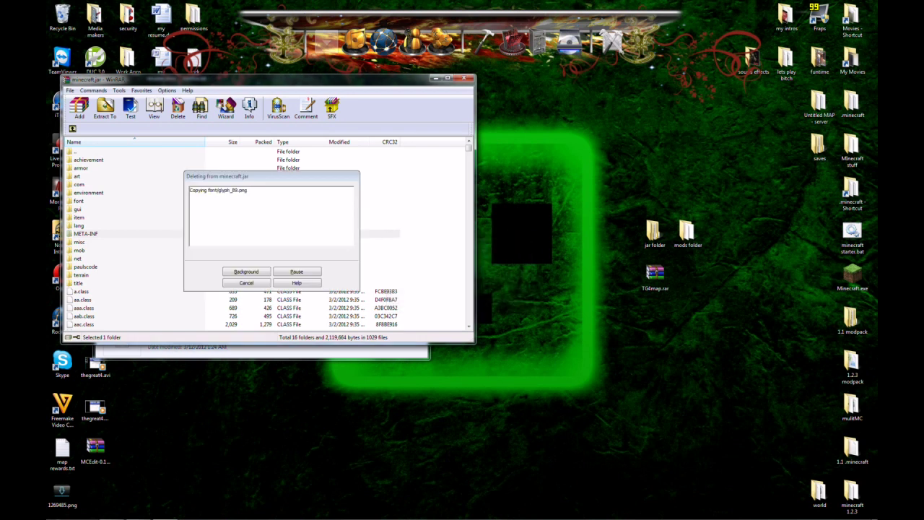
# - Open the desktop's jar folder and add all files from ModLoader.zip to minecraft.jar, closing the source archive
pyautogui.doubleClick(654, 233)
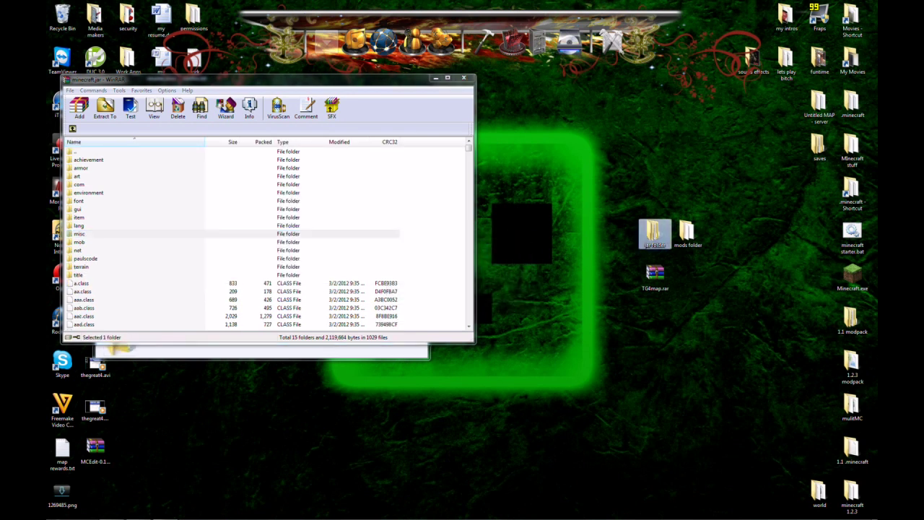
pyautogui.moveTo(288, 112); pyautogui.dragTo(669, 121)
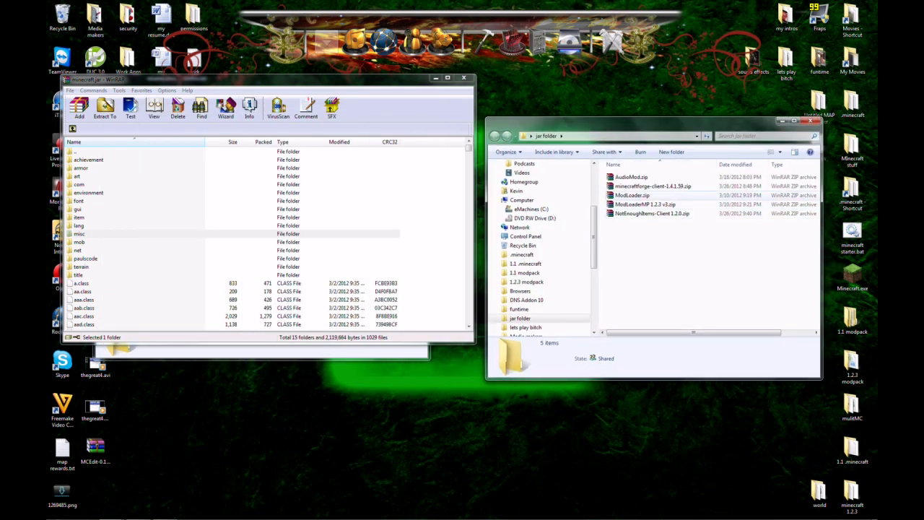
pyautogui.doubleClick(634, 195)
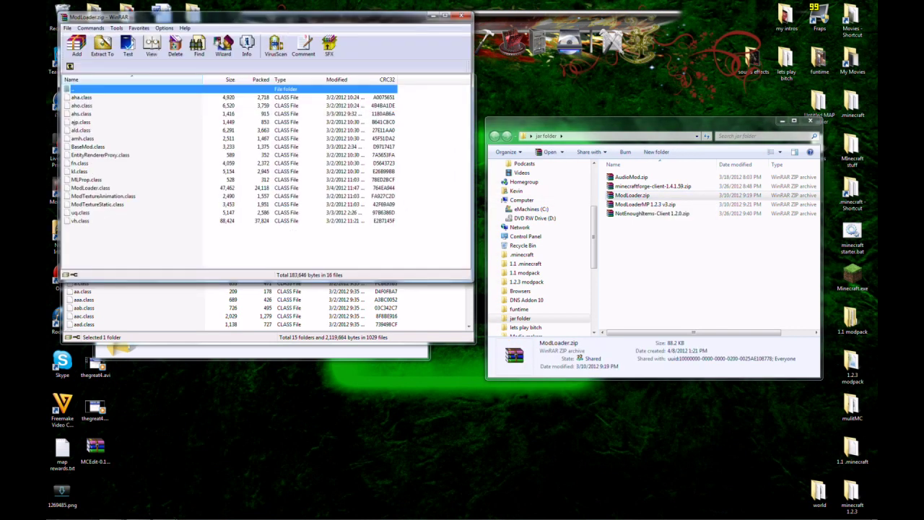
pyautogui.moveTo(221, 13); pyautogui.dragTo(362, 77)
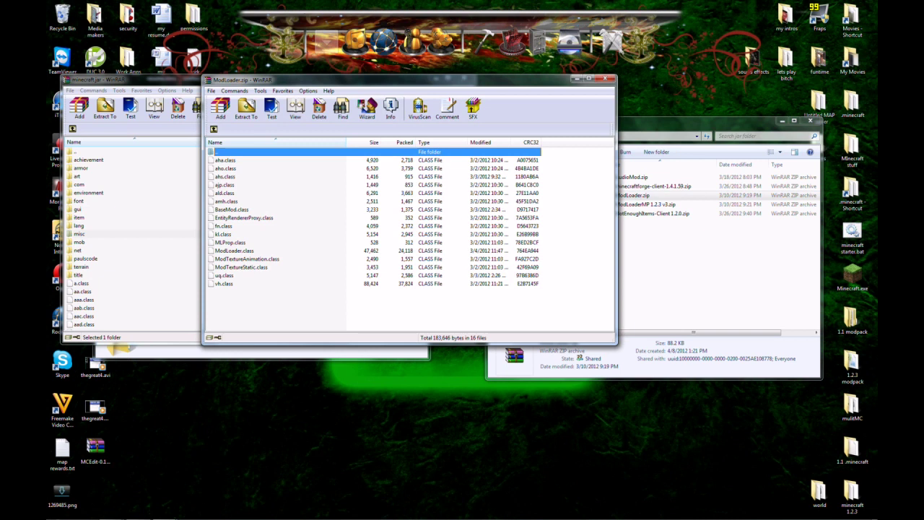
pyautogui.hotkey('ctrl', 'a')
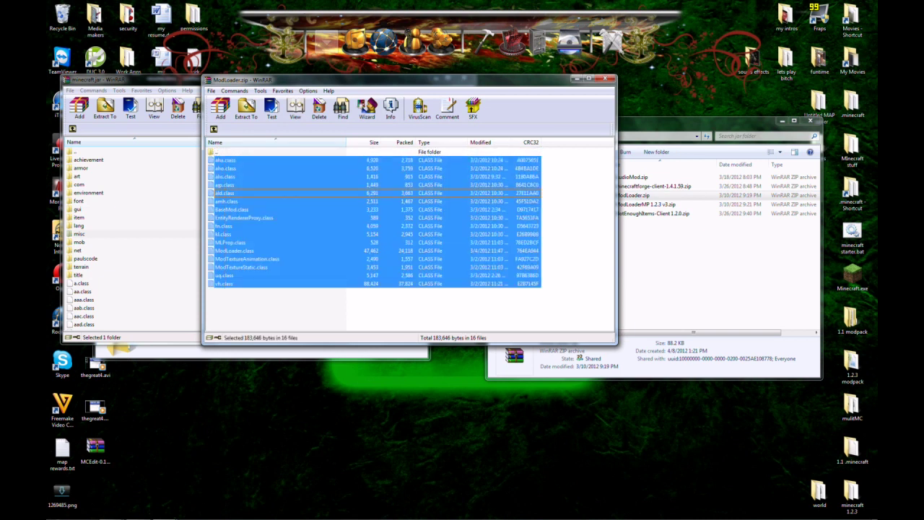
pyautogui.moveTo(225, 193); pyautogui.dragTo(144, 193)
pyautogui.click(266, 284)
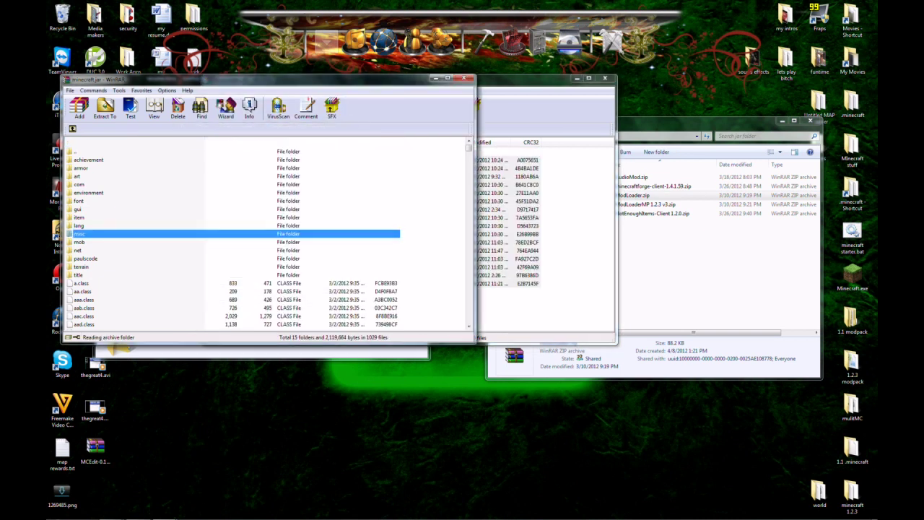
pyautogui.click(604, 77)
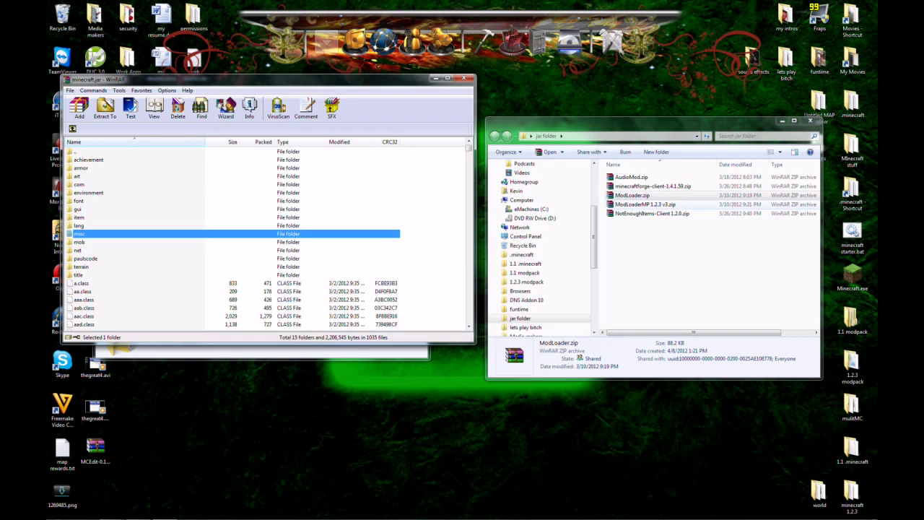
# - Add all files from ModLoaderMP 1.2.3 v3.zip to minecraft.jar and close the source archive
pyautogui.click(645, 204)
pyautogui.doubleClick(644, 204)
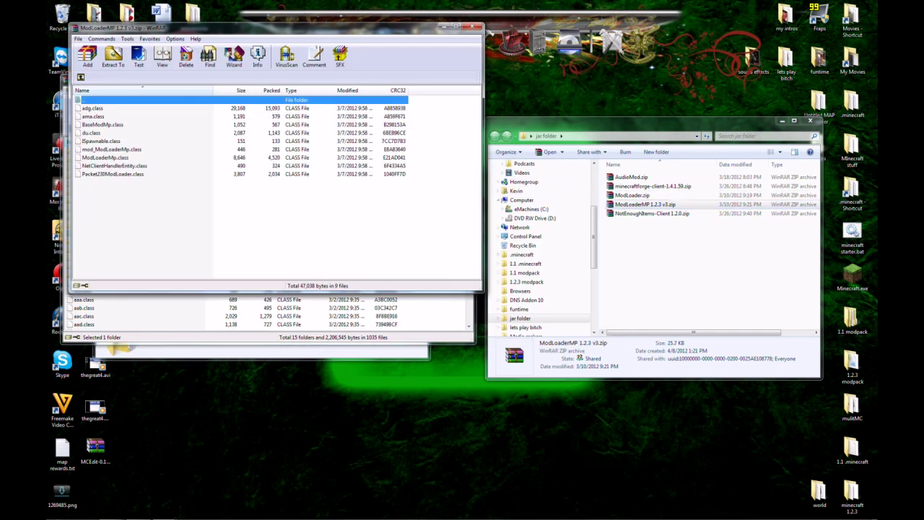
pyautogui.moveTo(175, 27); pyautogui.dragTo(303, 63)
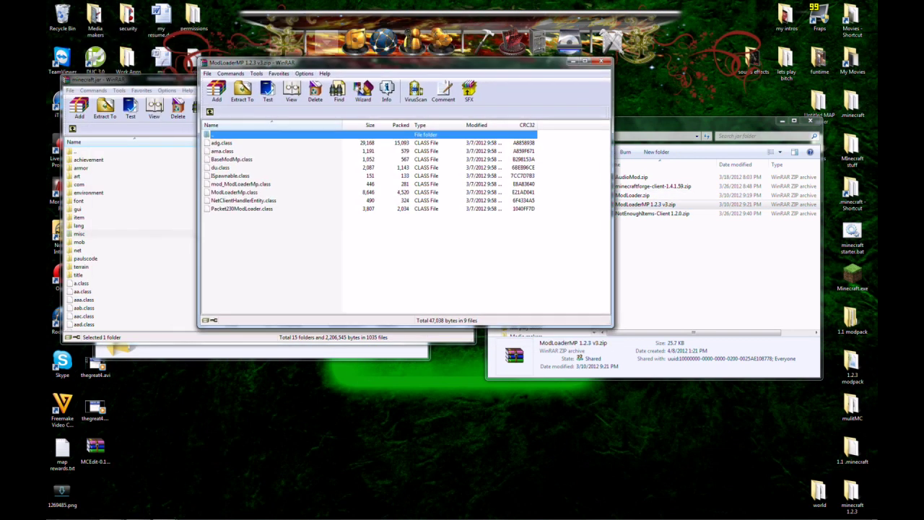
pyautogui.moveTo(223, 231); pyautogui.dragTo(134, 209)
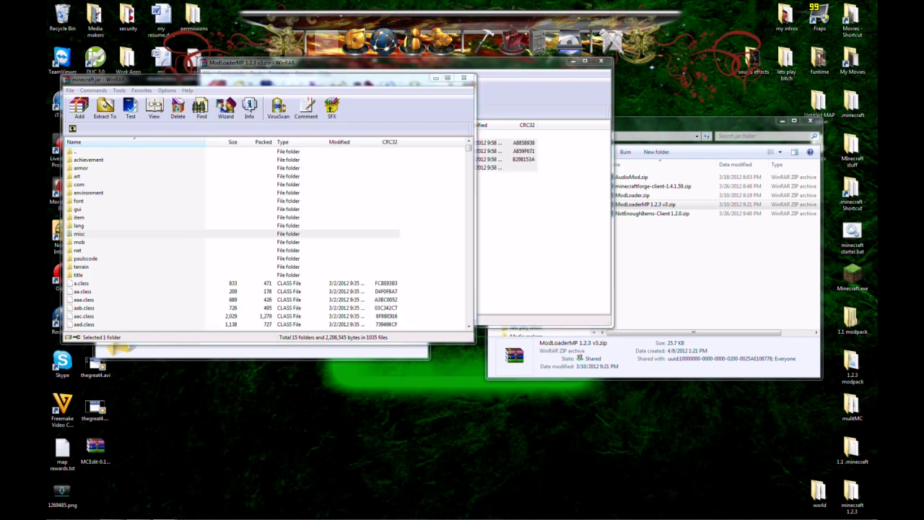
pyautogui.click(267, 283)
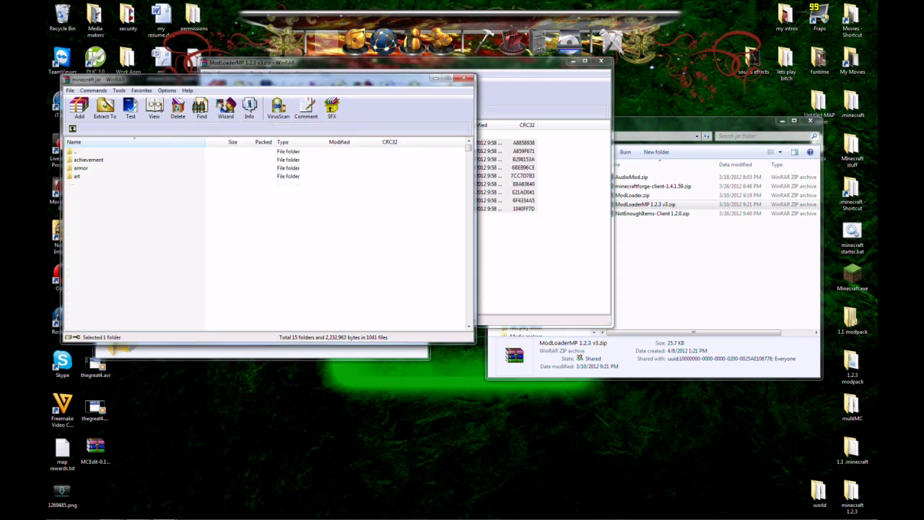
pyautogui.click(601, 61)
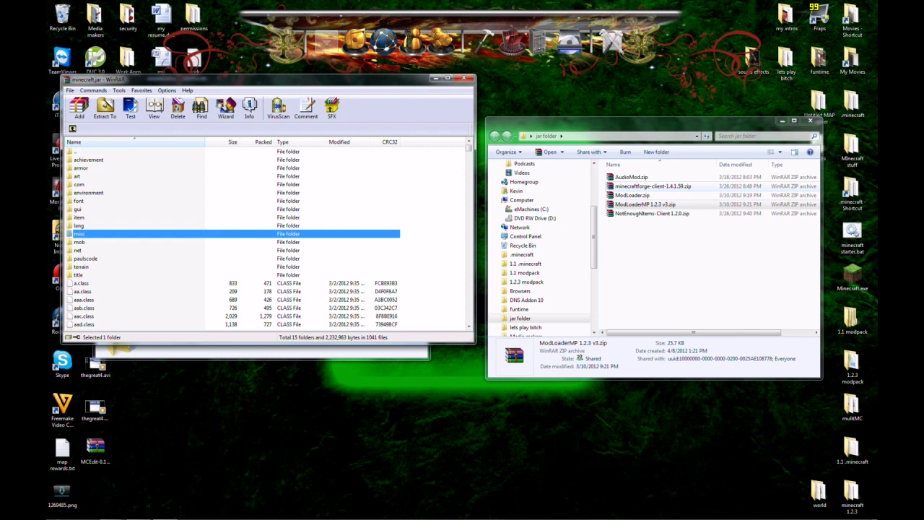
# - Add the ibxm and paulscode folders and the class file from AudioMod.zip to minecraft.jar, closing the source archive
pyautogui.doubleClick(630, 176)
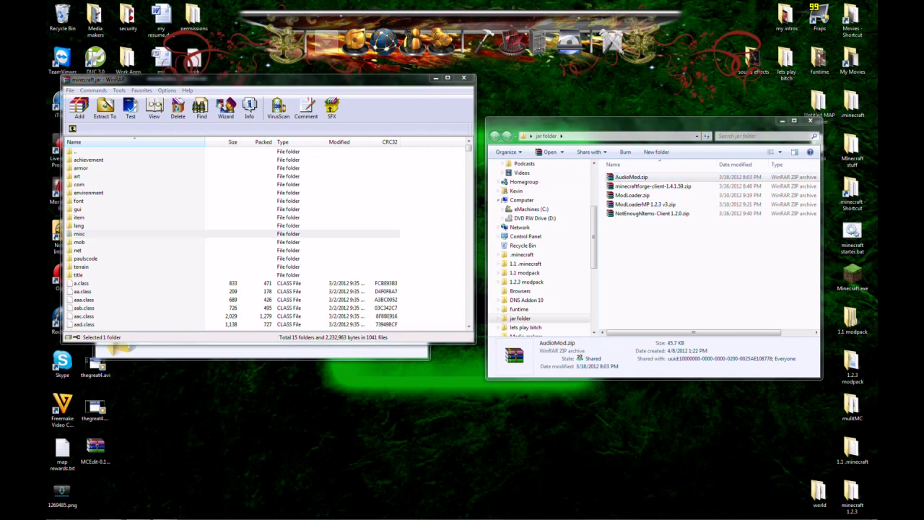
pyautogui.press('Return')
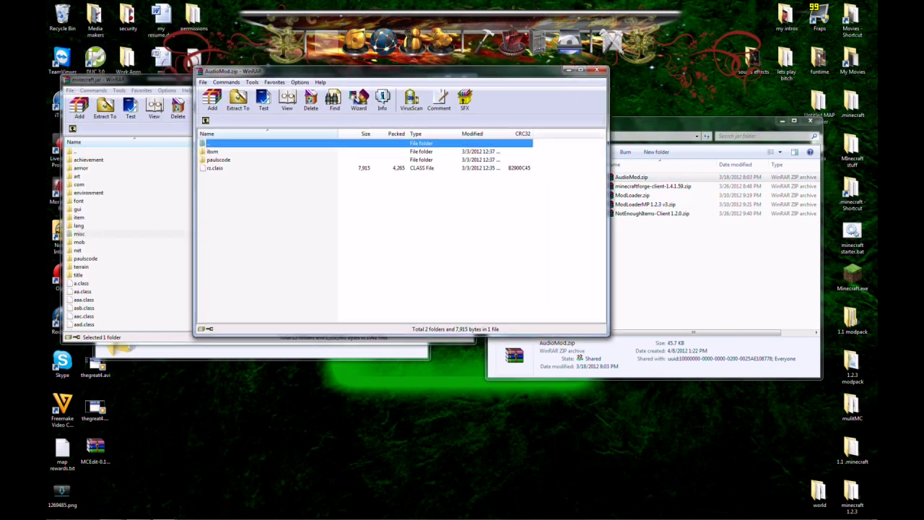
pyautogui.press('End')
pyautogui.hotkey('shift', 'Up')
pyautogui.hotkey('shift', 'Up')
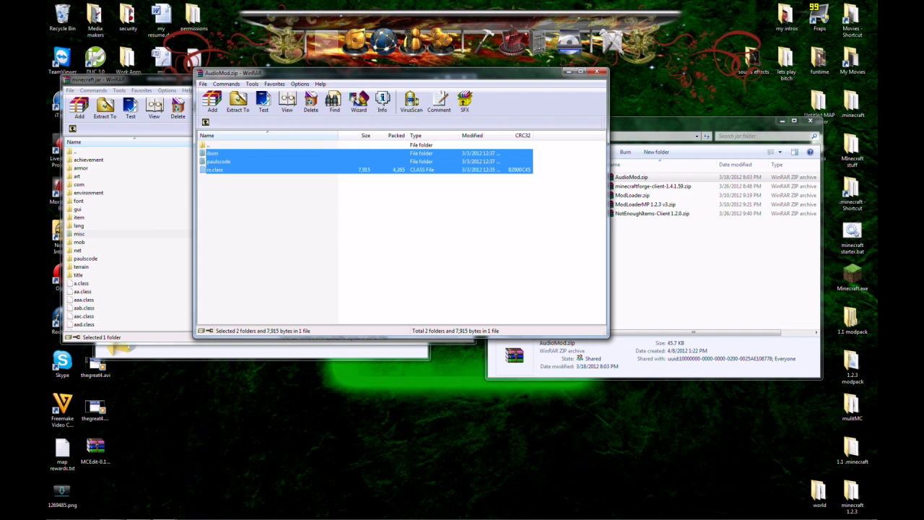
pyautogui.moveTo(218, 161); pyautogui.dragTo(130, 217)
pyautogui.click(267, 283)
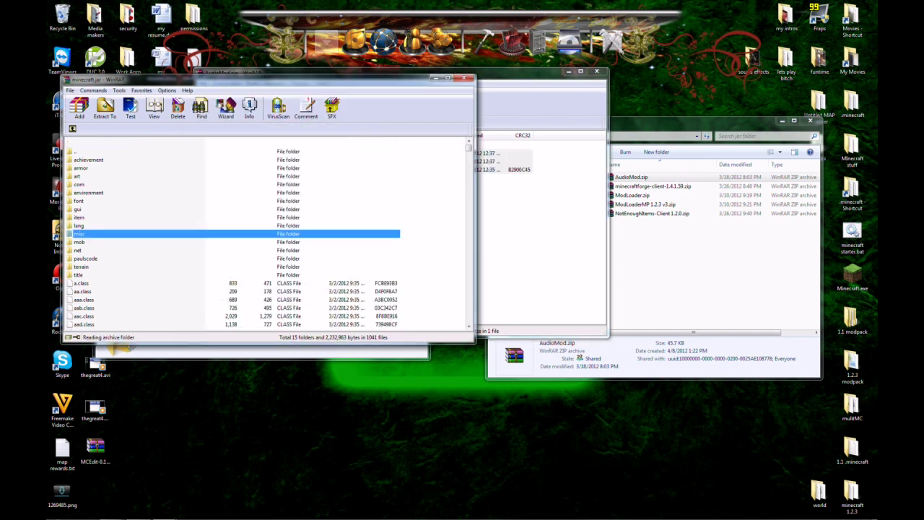
pyautogui.click(596, 71)
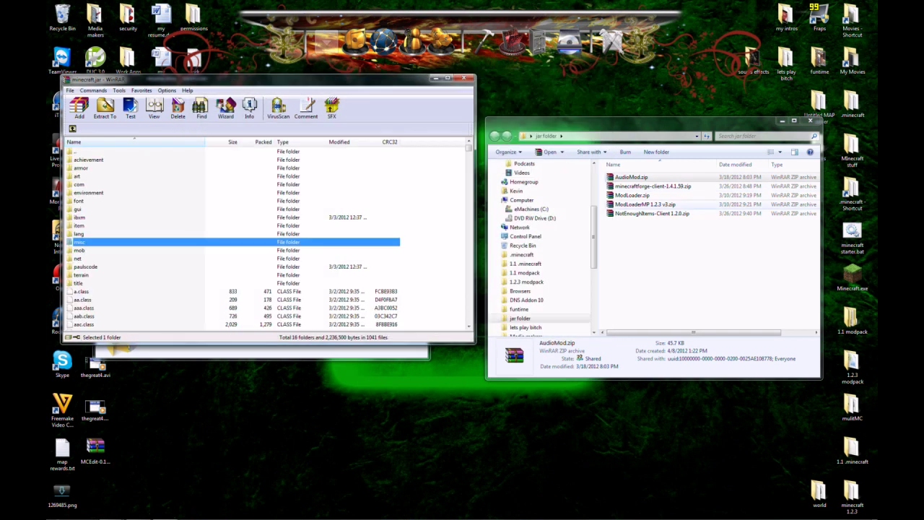
# - Add all files from minecraftforge-client-1.4.1.59.zip to minecraft.jar and close the source archive
pyautogui.press('Down')
pyautogui.press('Return')
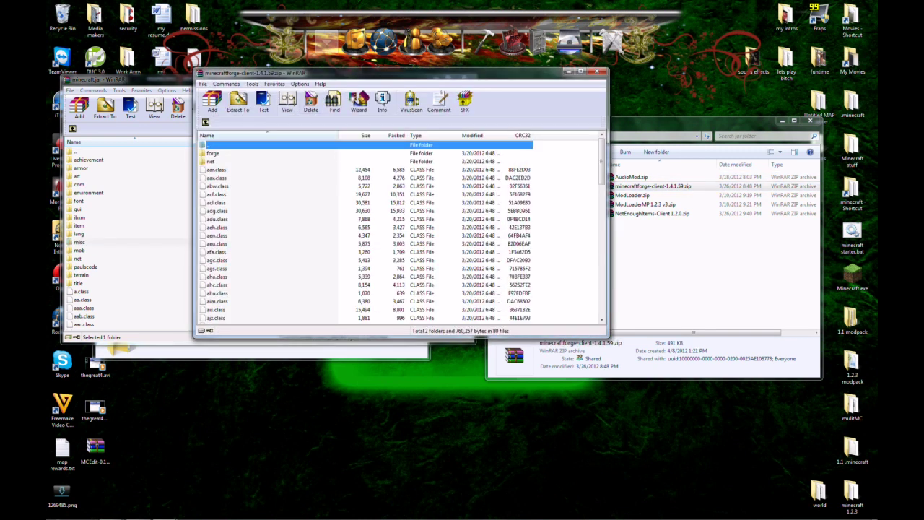
pyautogui.hotkey('shift', 'End')
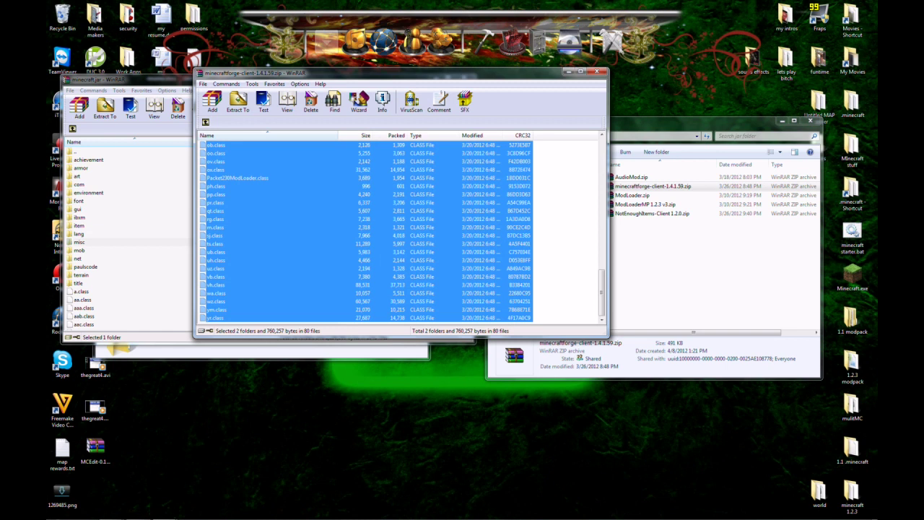
pyautogui.moveTo(289, 242); pyautogui.dragTo(130, 242)
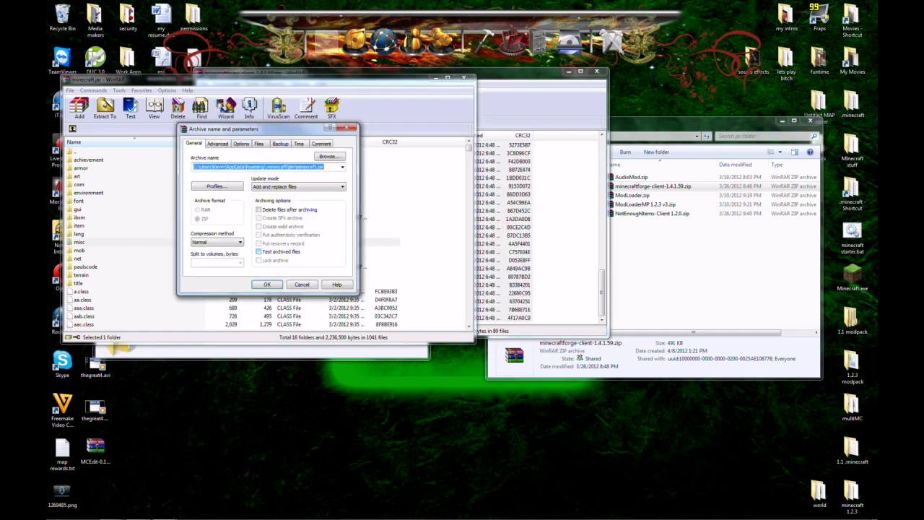
pyautogui.click(266, 284)
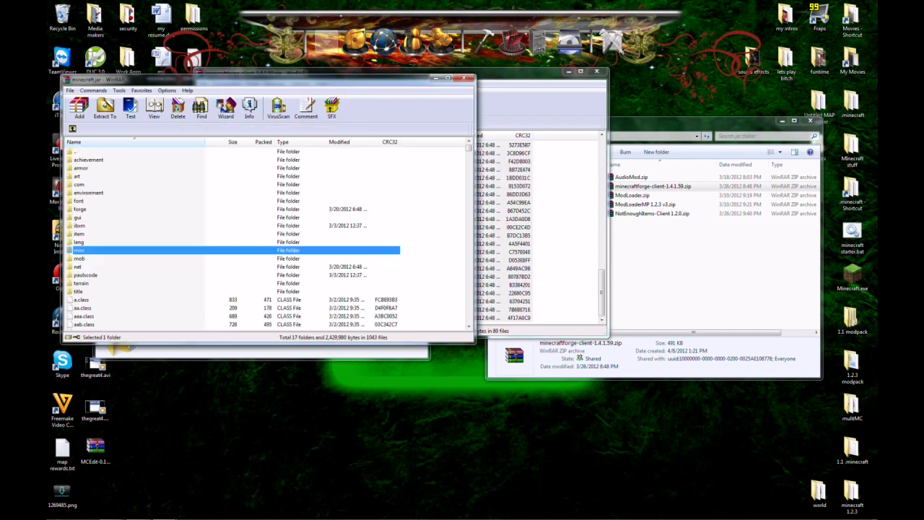
pyautogui.click(596, 71)
# - Add all files from NotEnoughItems-Client 1.2.0.zip to minecraft.jar and close both archives
pyautogui.doubleClick(652, 213)
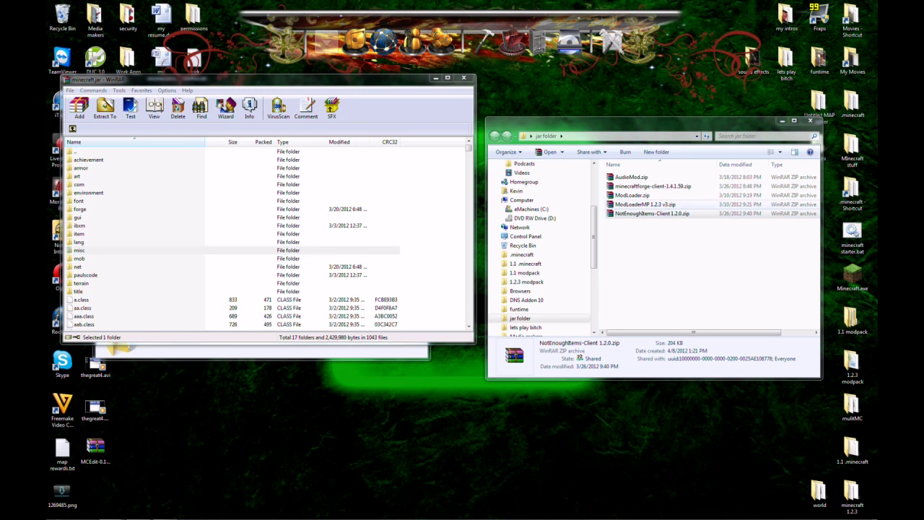
pyautogui.moveTo(339, 61); pyautogui.dragTo(411, 107)
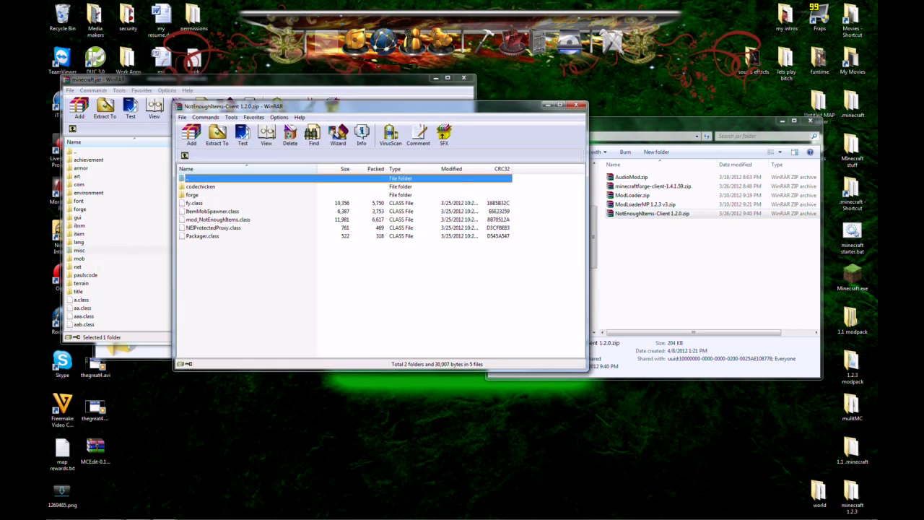
pyautogui.moveTo(206, 256); pyautogui.dragTo(123, 224)
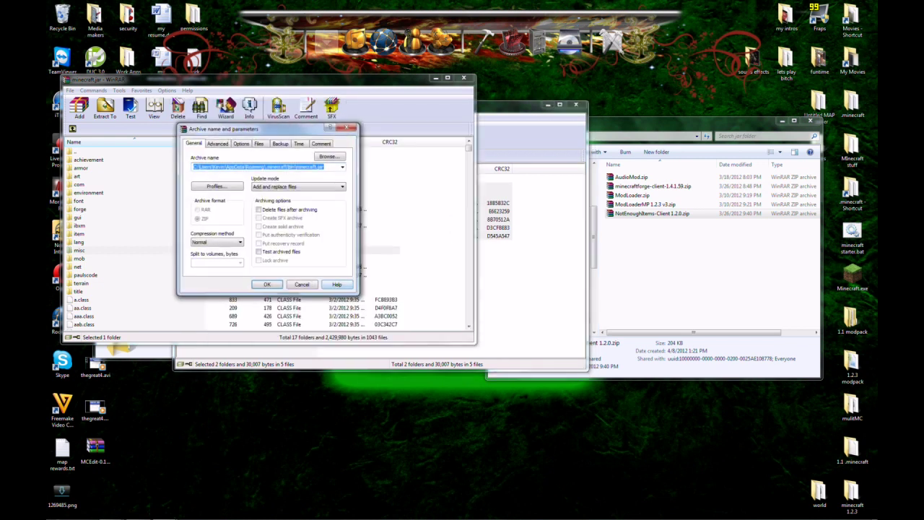
pyautogui.click(267, 281)
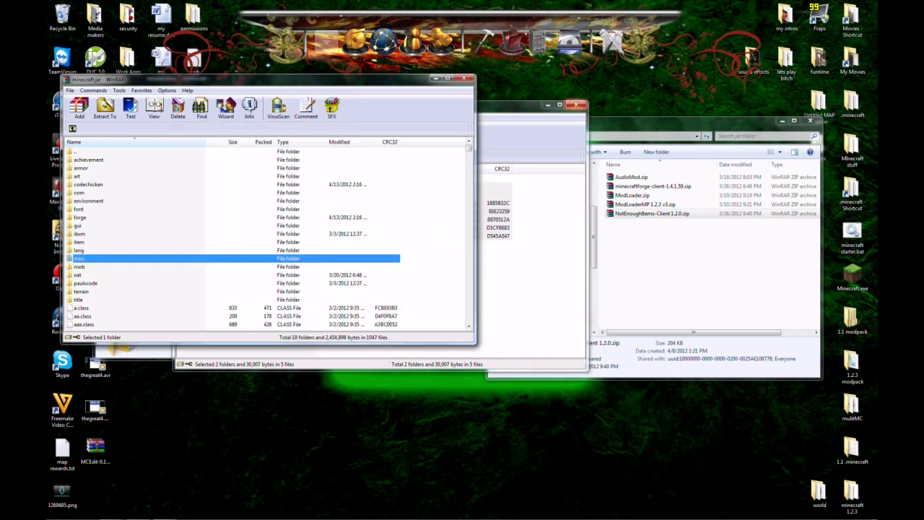
pyautogui.click(576, 105)
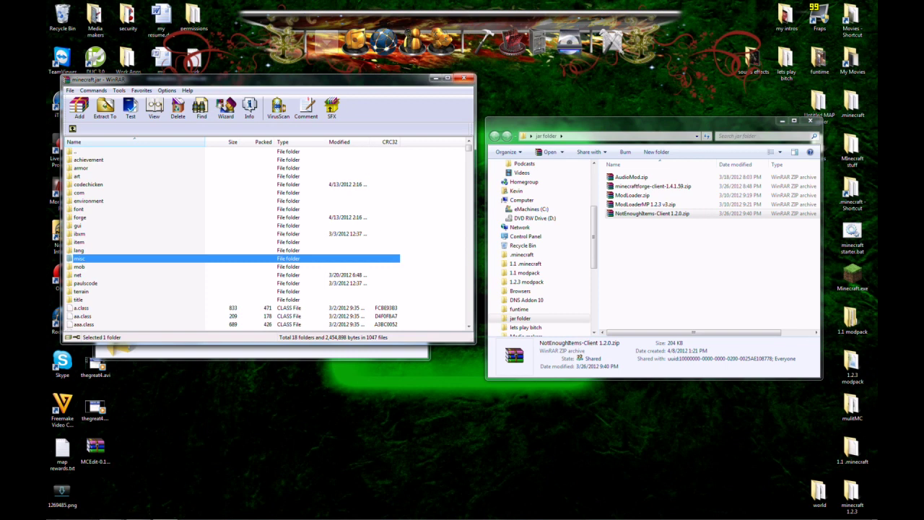
pyautogui.click(464, 77)
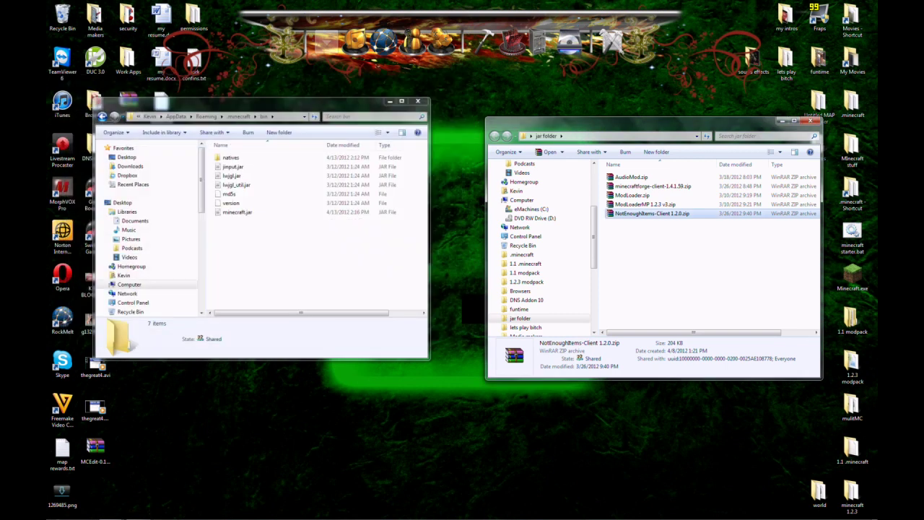
pyautogui.moveTo(653, 124); pyautogui.dragTo(626, 125)
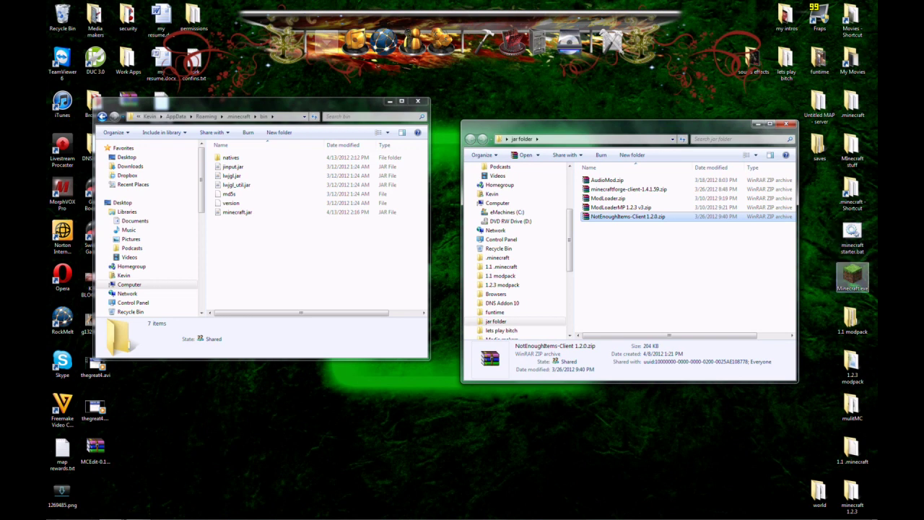
# - Launch Minecraft with the saved login, declining the update, and close the game after examining its error report
pyautogui.click(852, 277)
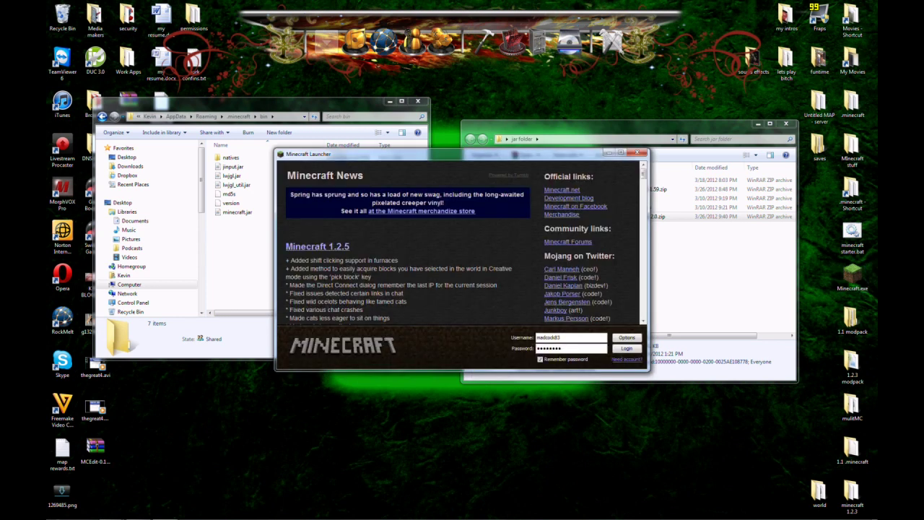
pyautogui.press('Return')
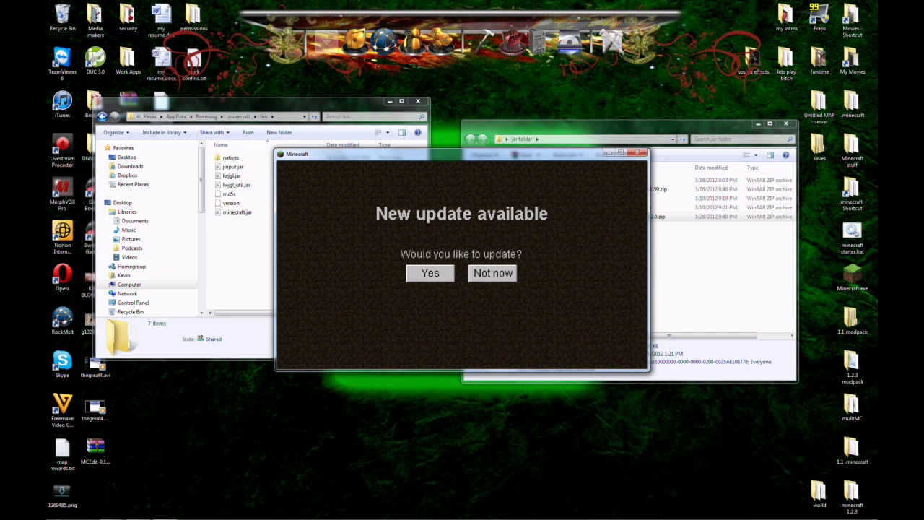
pyautogui.press('Return')
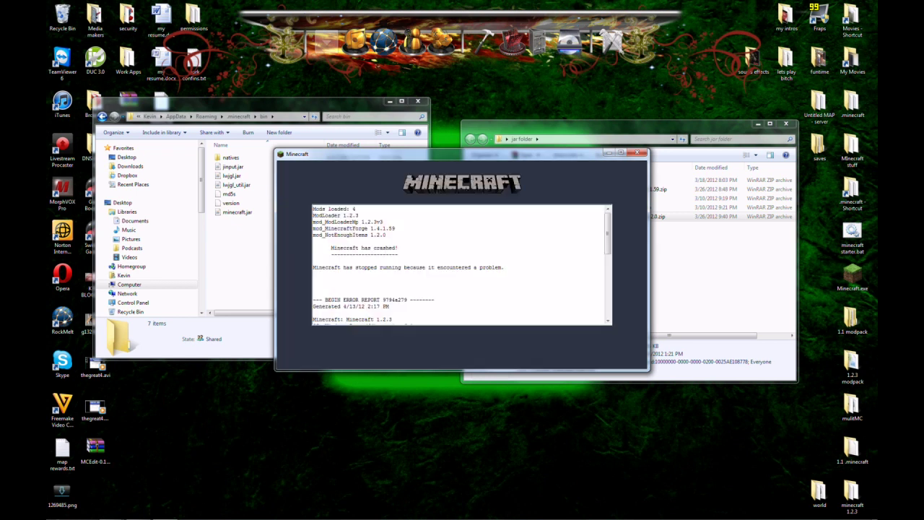
pyautogui.scroll(-10, 462, 263)
pyautogui.scroll(1, 462, 264)
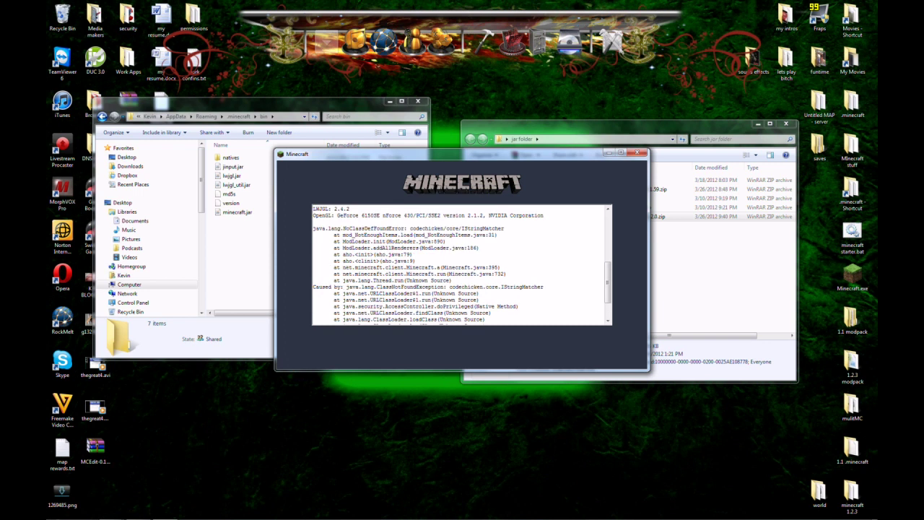
pyautogui.moveTo(410, 228); pyautogui.dragTo(482, 235)
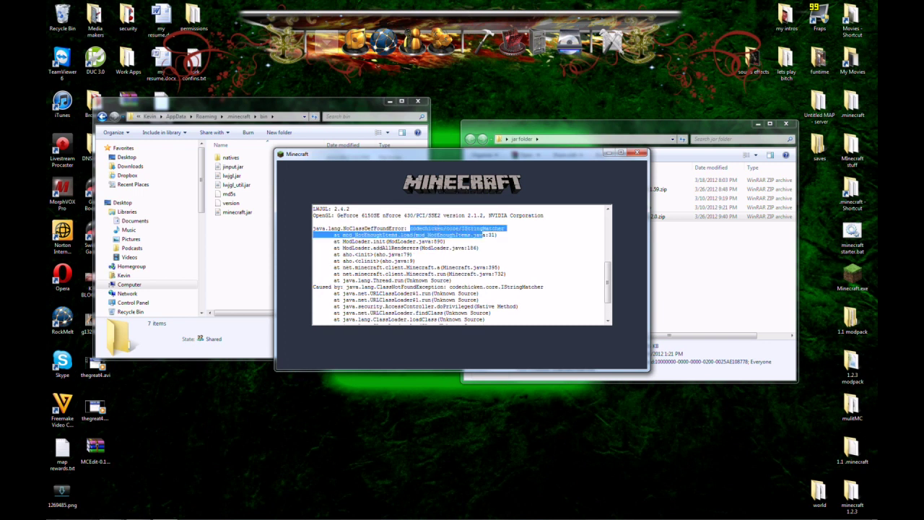
pyautogui.click(637, 152)
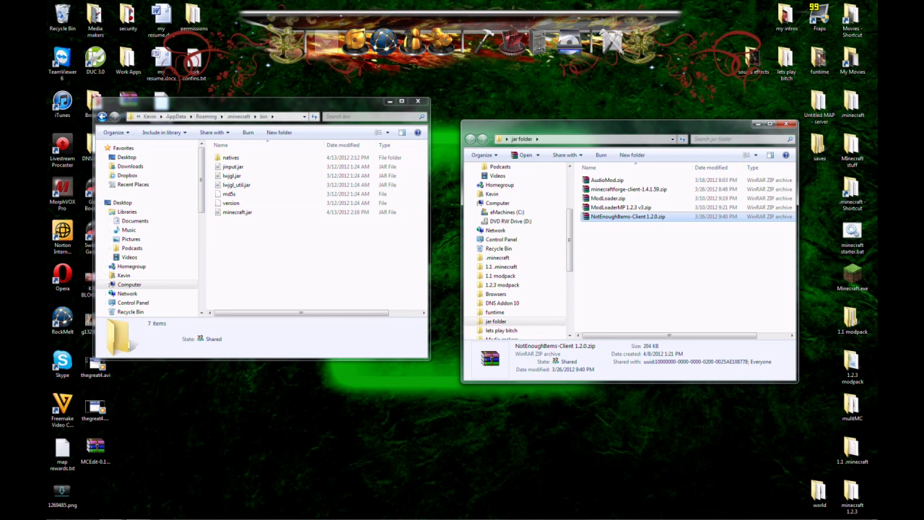
# - Move every file except EE2ClientV1.4.1.5.zip from the desktop's mods folder into the mods folder inside .minecraft
pyautogui.click(239, 116)
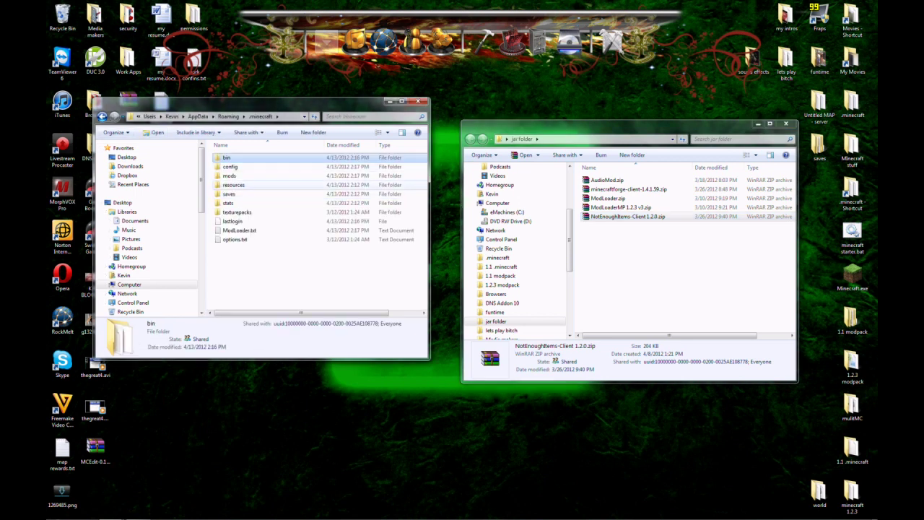
pyautogui.click(785, 123)
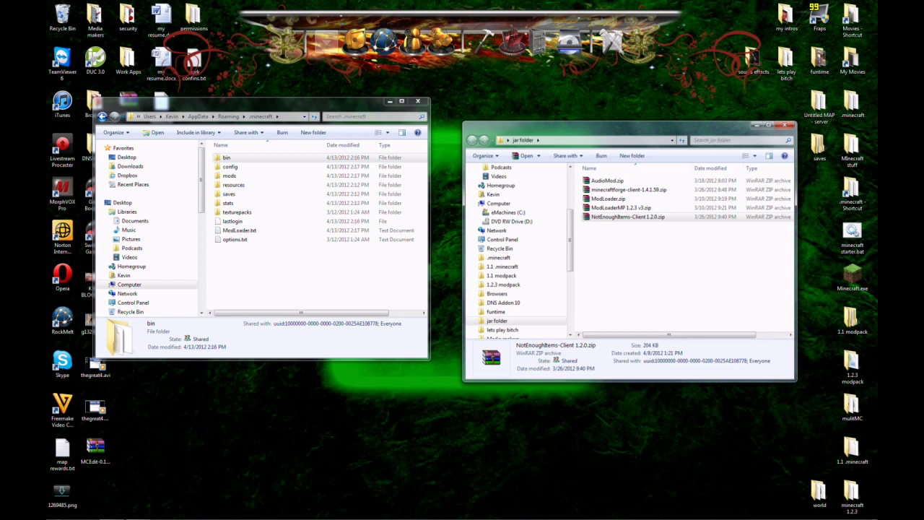
pyautogui.doubleClick(687, 231)
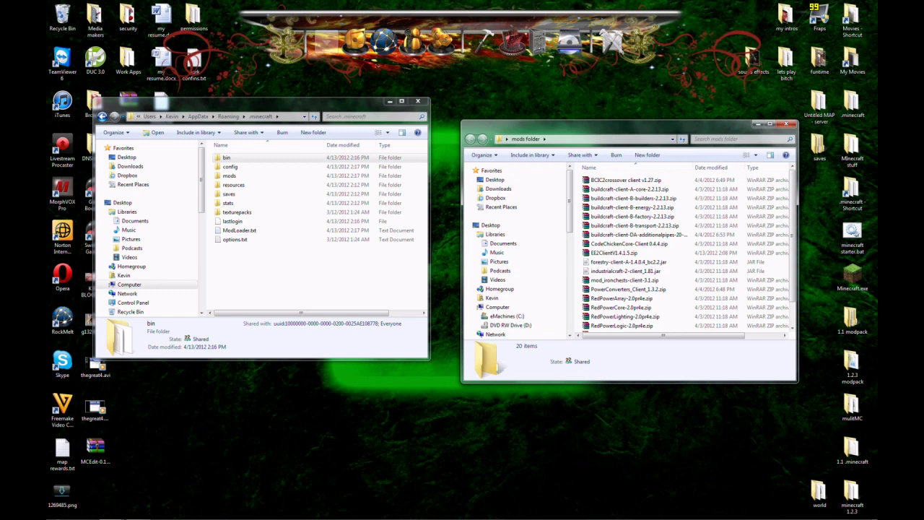
pyautogui.doubleClick(230, 175)
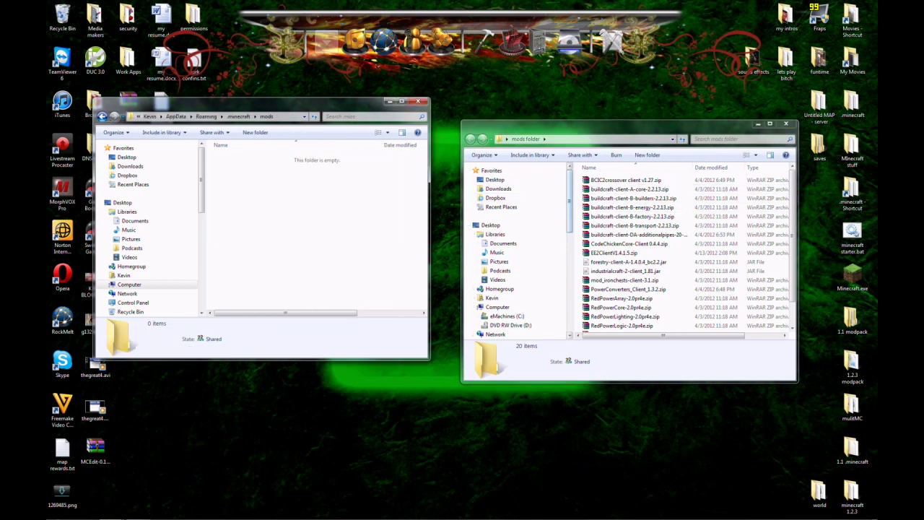
pyautogui.moveTo(577, 175); pyautogui.dragTo(638, 335)
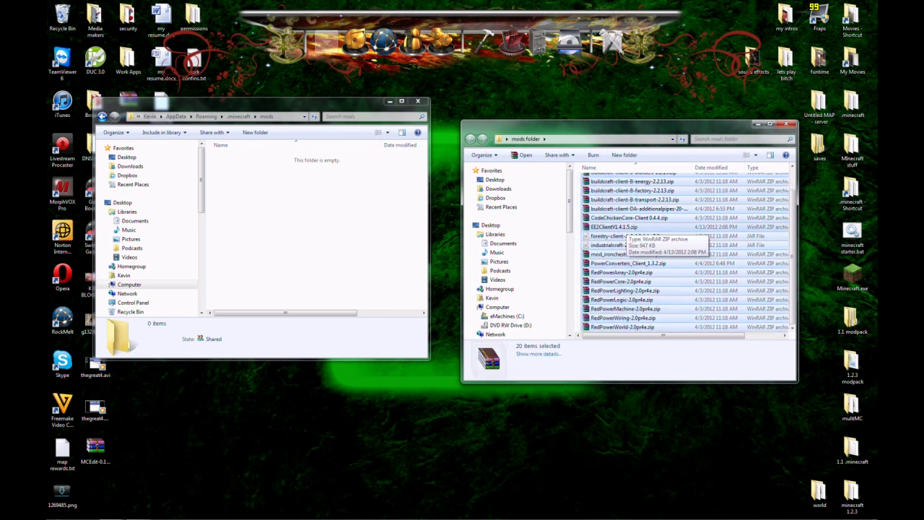
pyautogui.keyDown('ctrl'); pyautogui.click(625, 226); pyautogui.keyUp('ctrl')
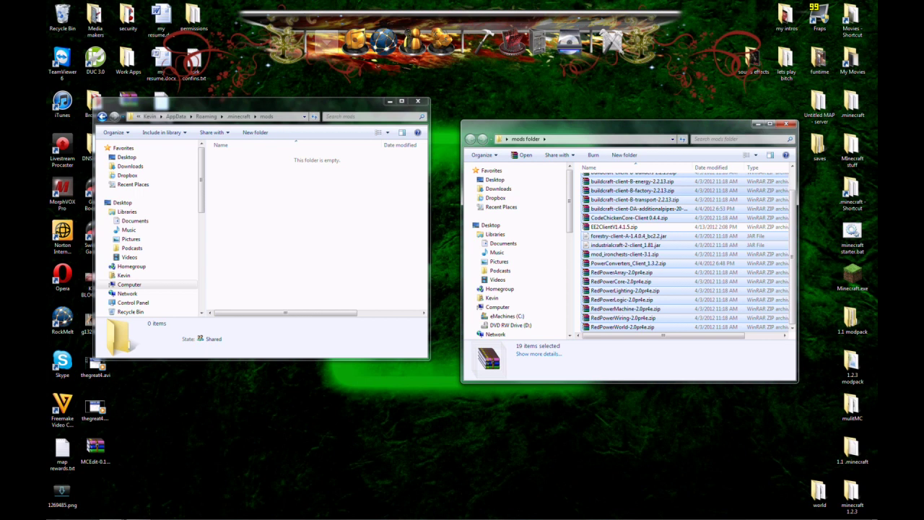
pyautogui.moveTo(614, 190); pyautogui.dragTo(361, 231)
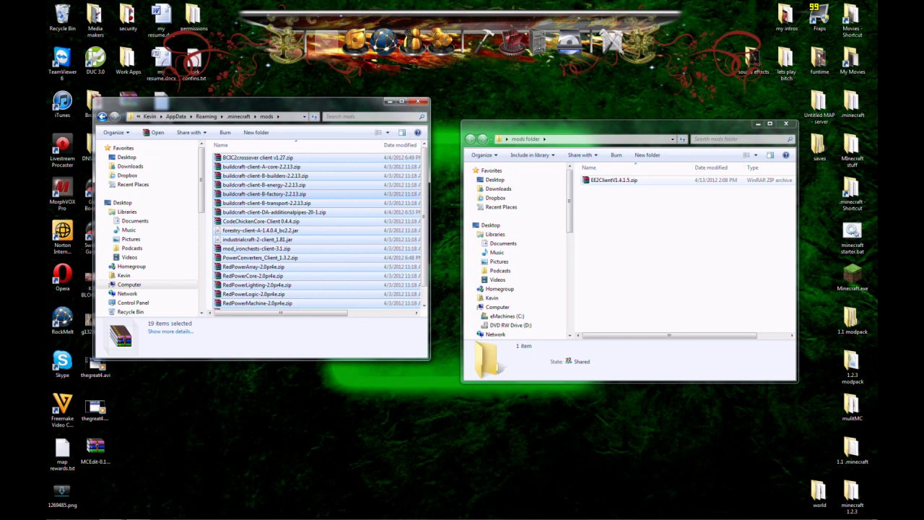
# - Open EE2ClientV1.4.1.5.zip and extract EE2ModV1.4.1.5.zip from its mods folder into the .minecraft mods folder
pyautogui.doubleClick(613, 180)
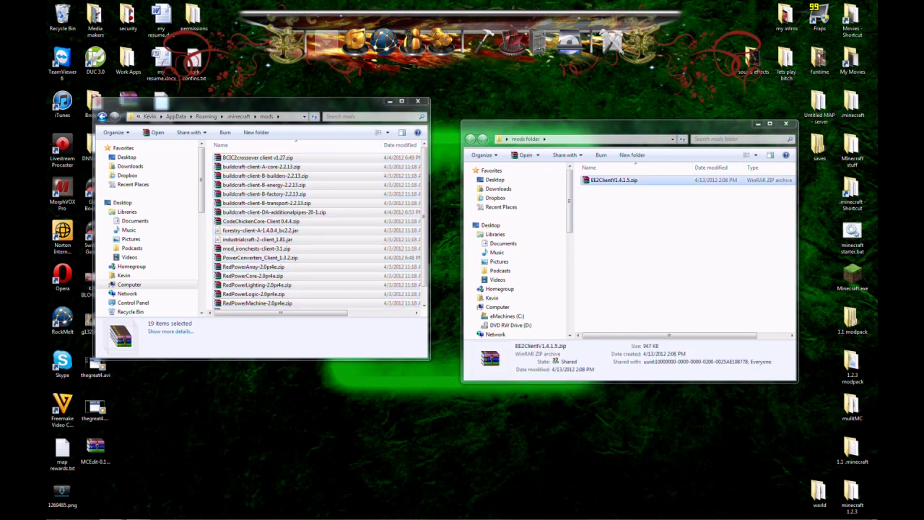
pyautogui.press('Return')
pyautogui.moveTo(200, 80); pyautogui.dragTo(511, 122)
pyautogui.doubleClick(404, 201)
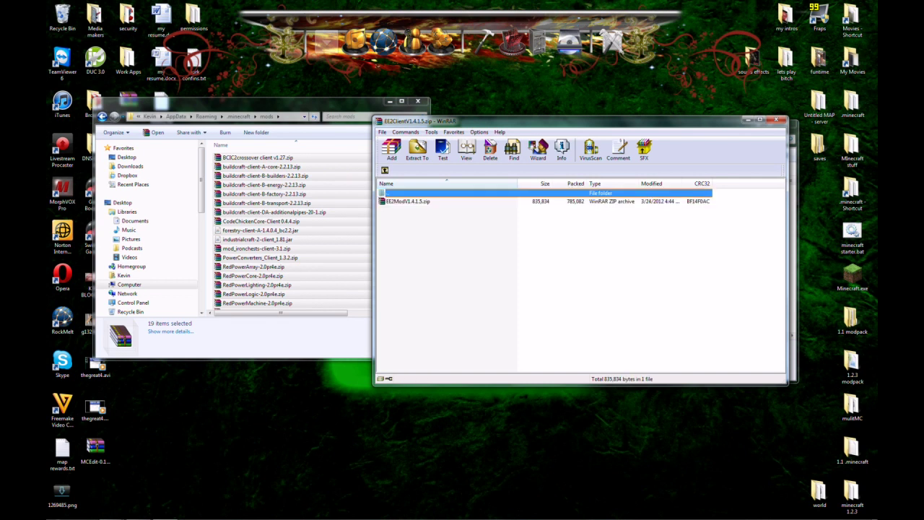
pyautogui.click(407, 201)
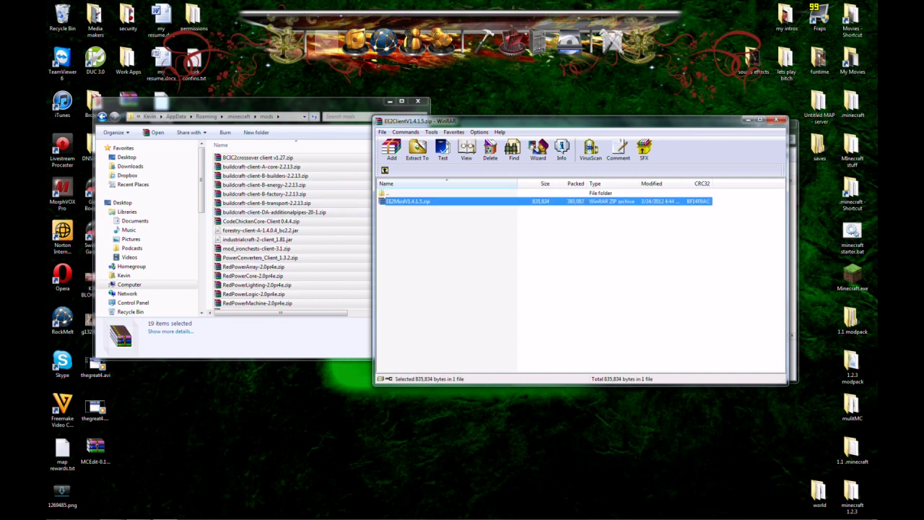
pyautogui.moveTo(405, 201); pyautogui.dragTo(289, 239)
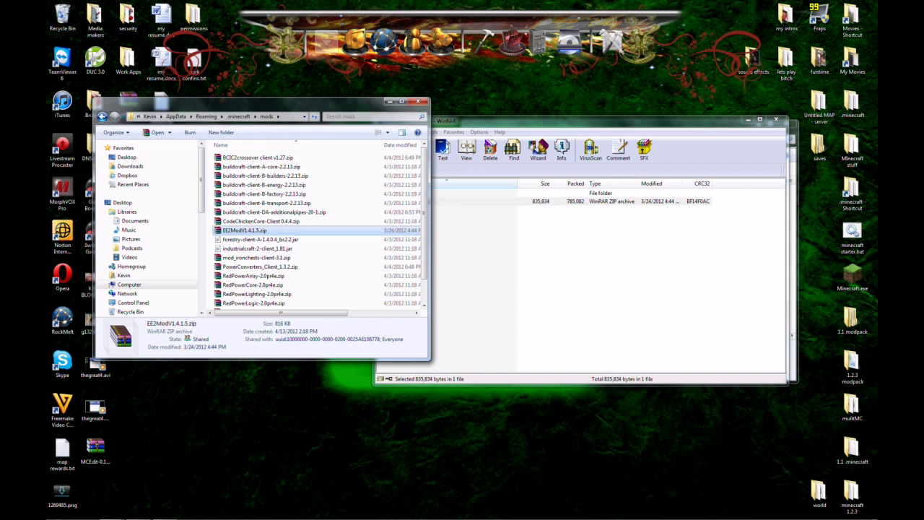
# - Extract the resources folder from EE2ClientV1.4.1.5.zip into .minecraft, merging it with the existing one, and close the archive
pyautogui.click(404, 200)
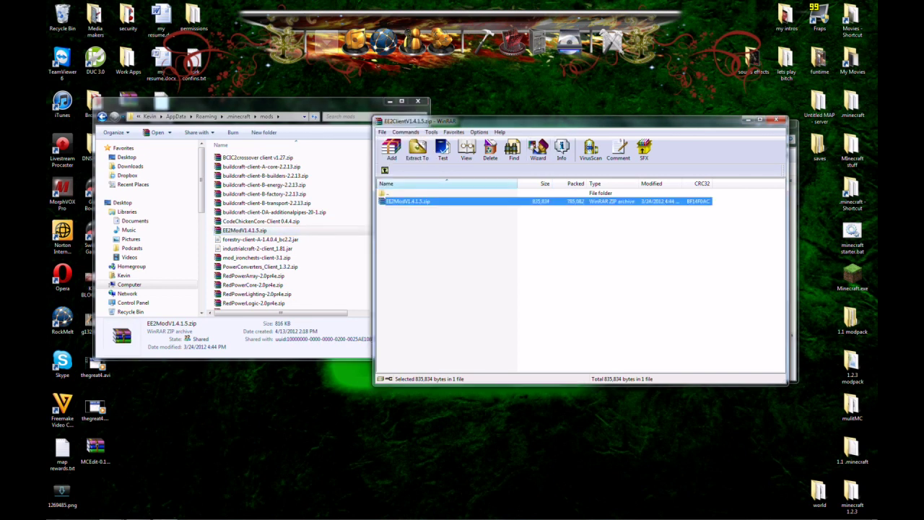
pyautogui.click(384, 170)
pyautogui.hotkey('alt', 'Tab')
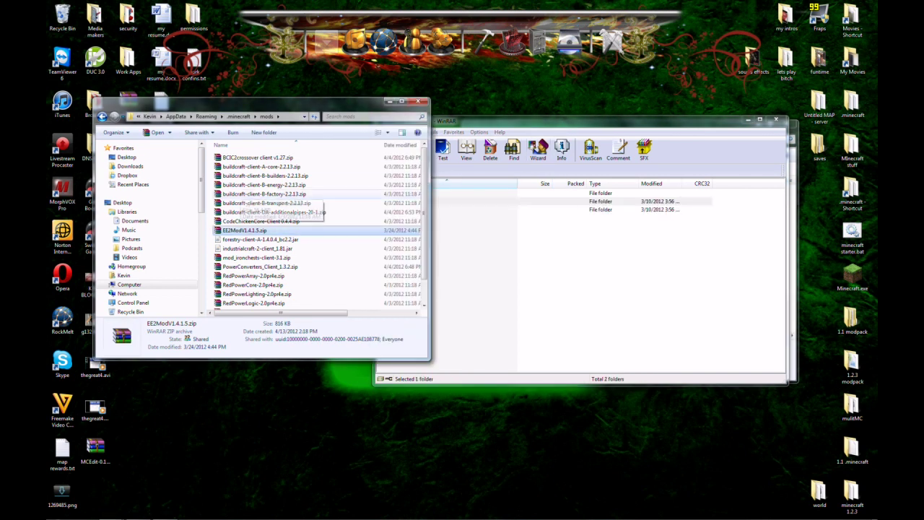
pyautogui.press('BackSpace')
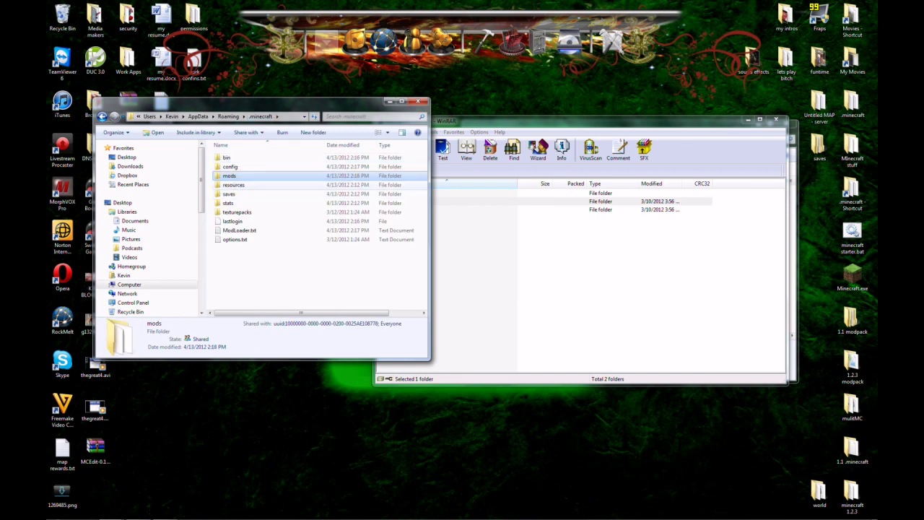
pyautogui.click(469, 210)
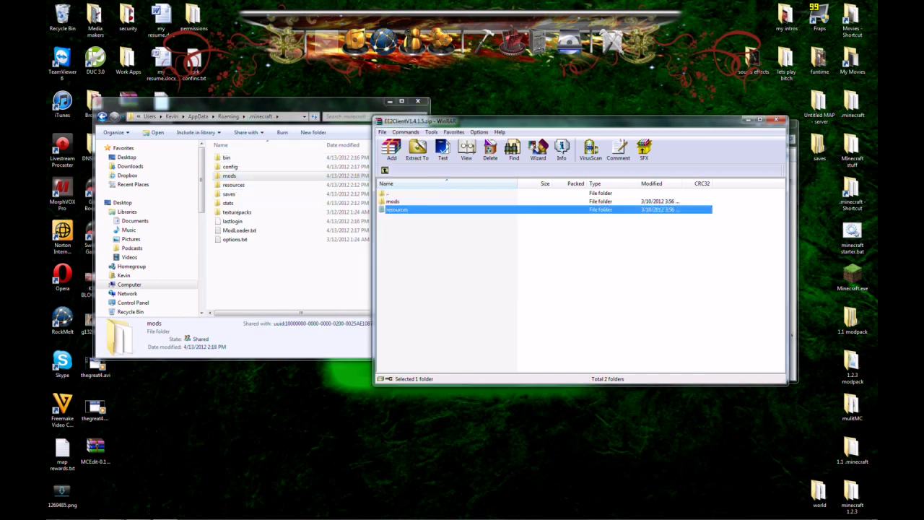
pyautogui.moveTo(397, 210); pyautogui.dragTo(289, 267)
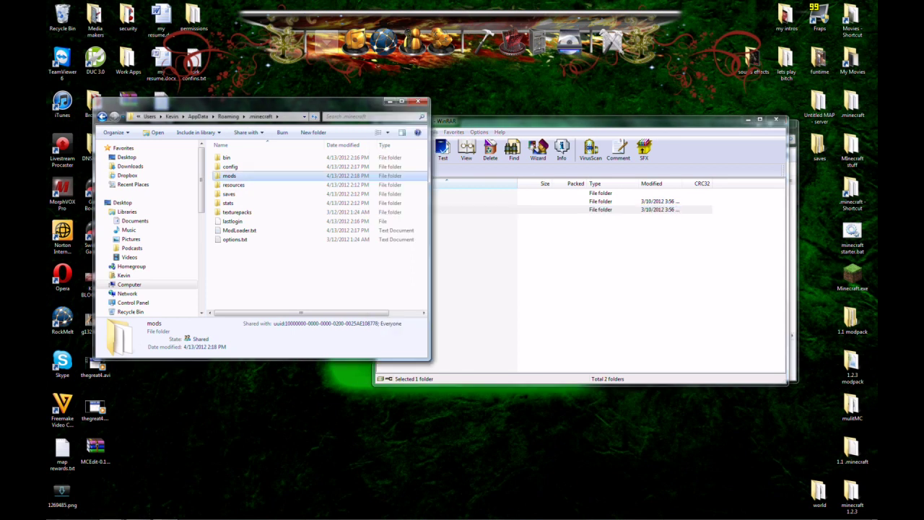
pyautogui.press('Return')
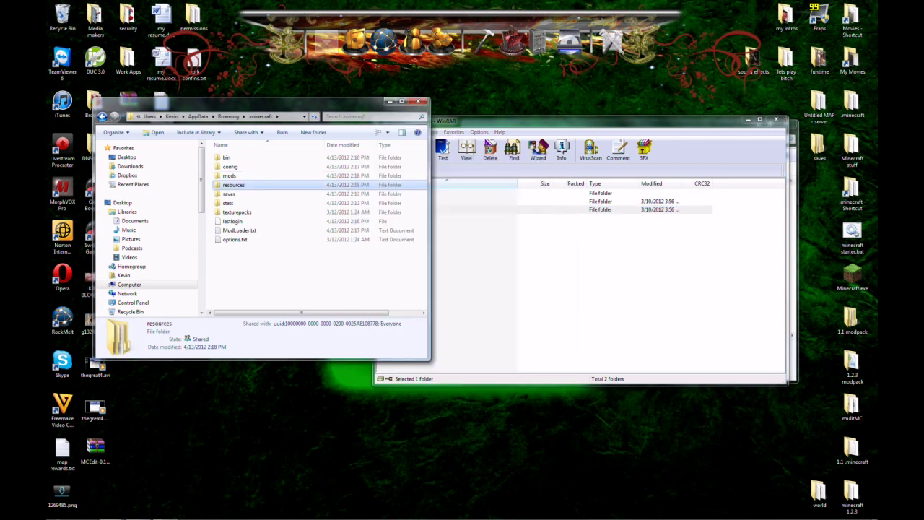
pyautogui.click(775, 118)
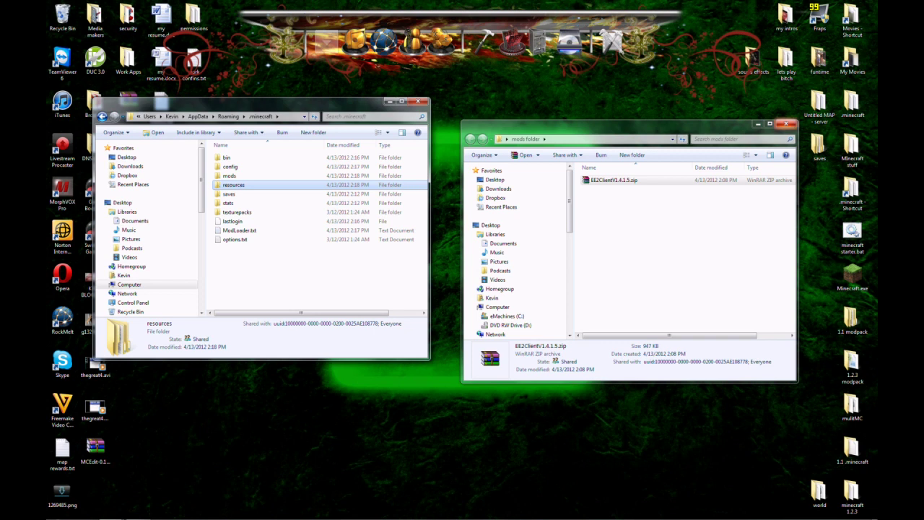
pyautogui.click(786, 124)
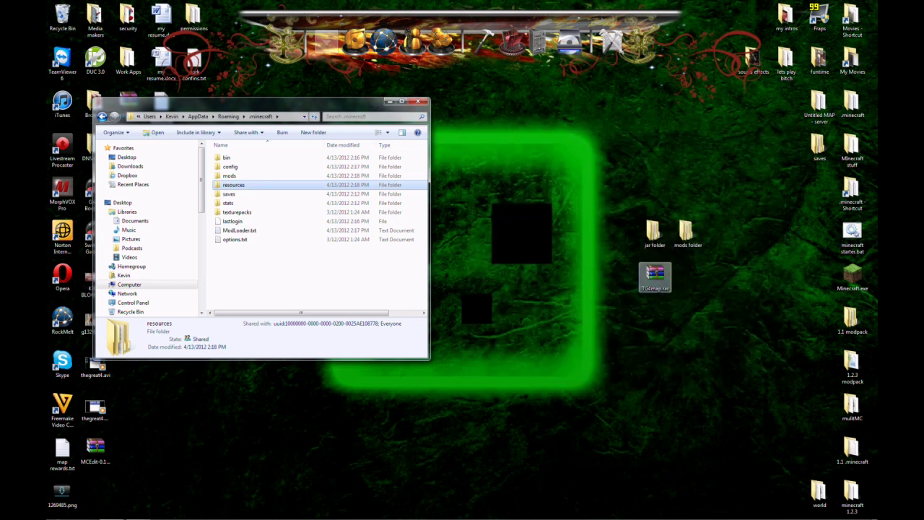
pyautogui.doubleClick(655, 276)
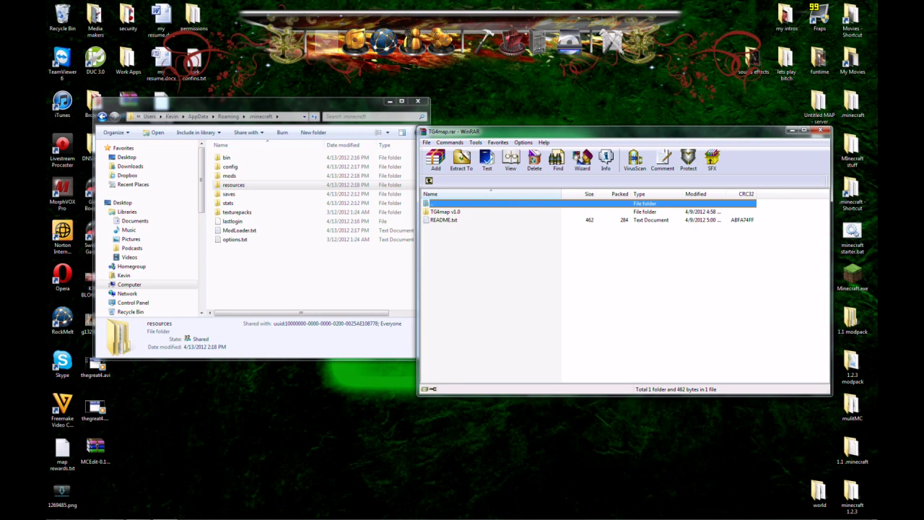
pyautogui.doubleClick(445, 212)
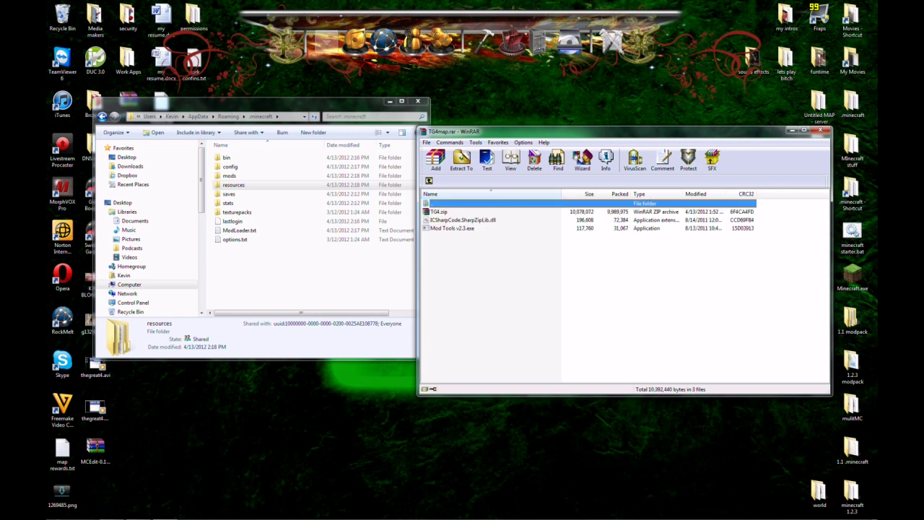
pyautogui.press('Down')
pyautogui.press('Down')
pyautogui.press('Down')
pyautogui.press('Return')
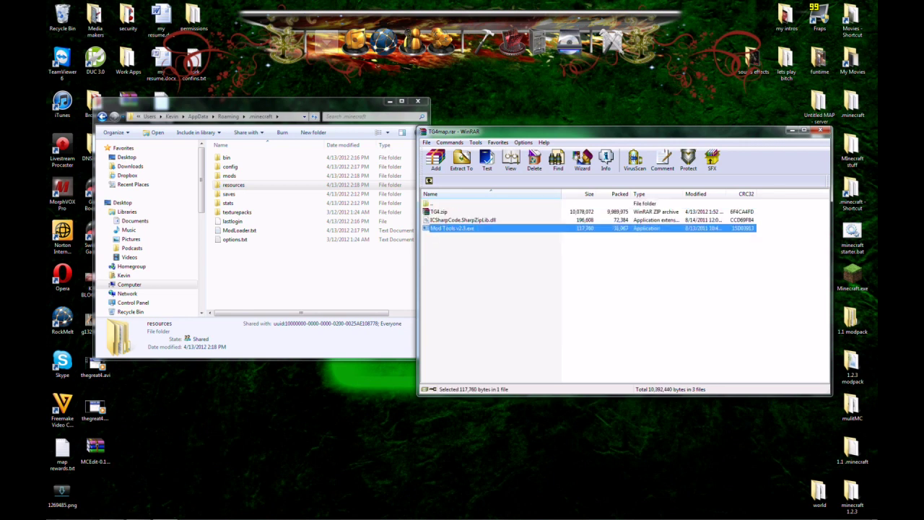
pyautogui.press('Return')
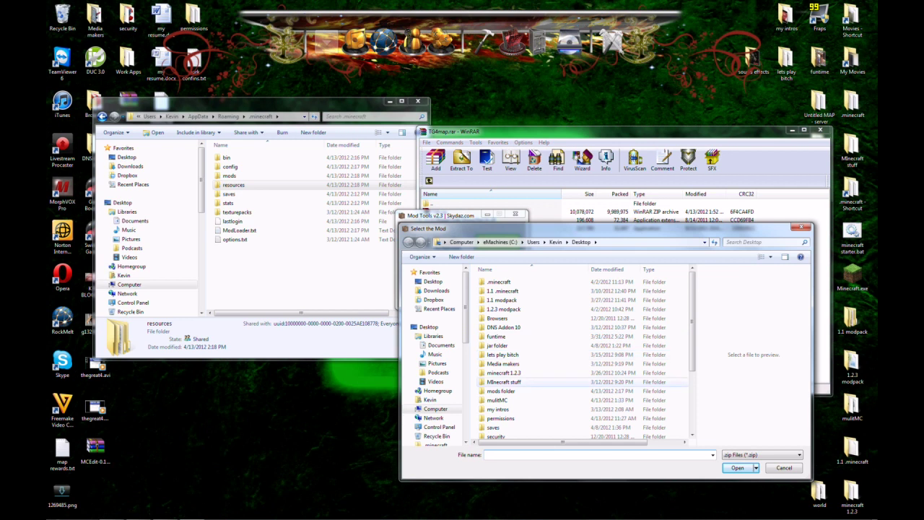
pyautogui.scroll(-4, 584, 353)
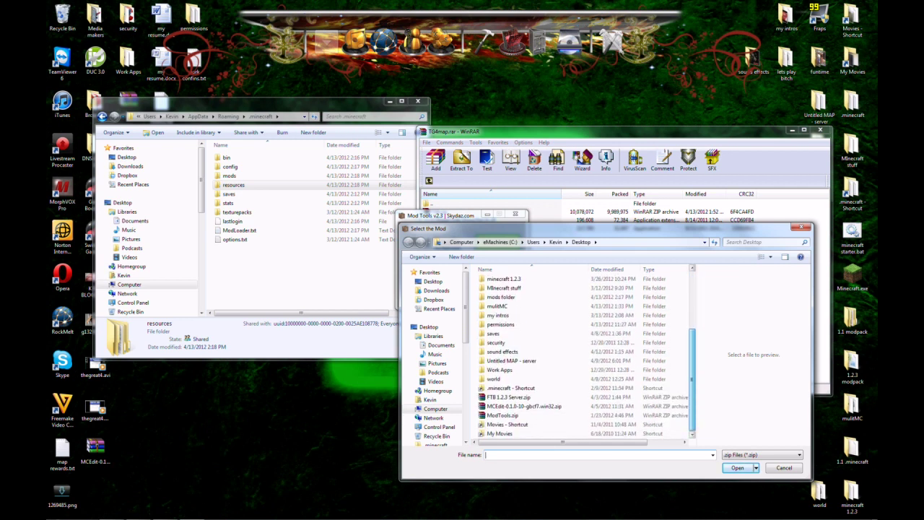
pyautogui.scroll(4, 585, 353)
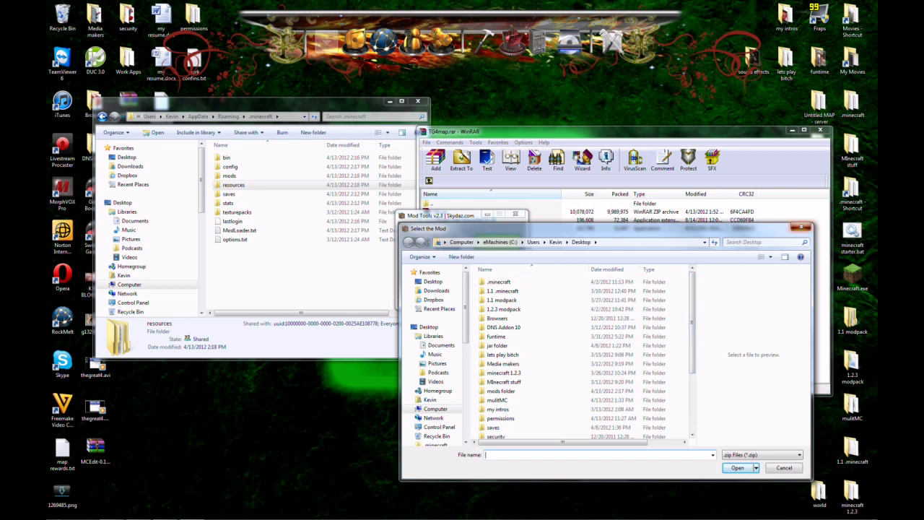
pyautogui.press('Escape')
pyautogui.click(514, 214)
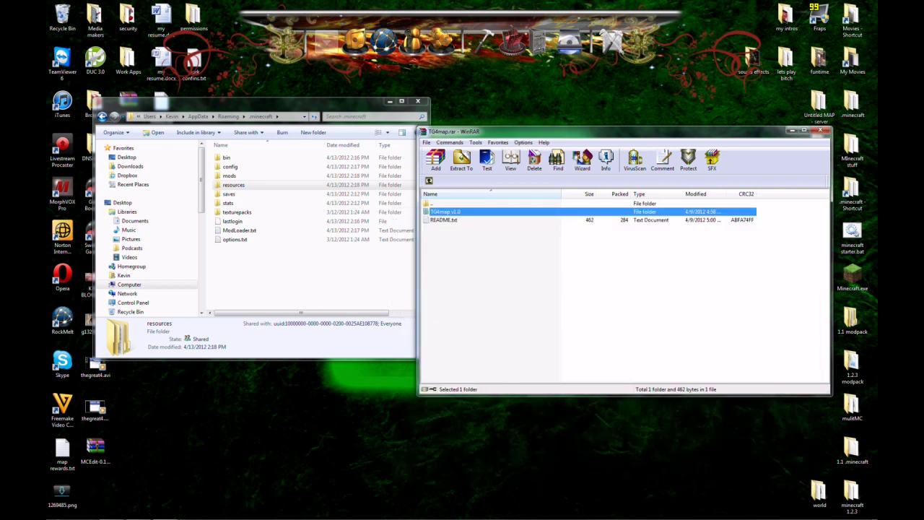
pyautogui.click(824, 130)
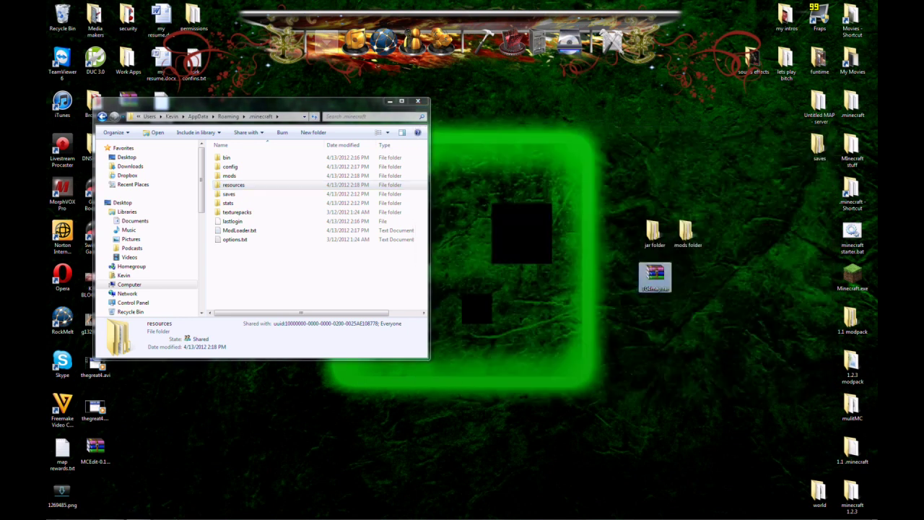
# - Extract the TG4map v1.0 folder from TG4map.rar to the desktop, close the archive, and open the extracted folder
pyautogui.doubleClick(655, 277)
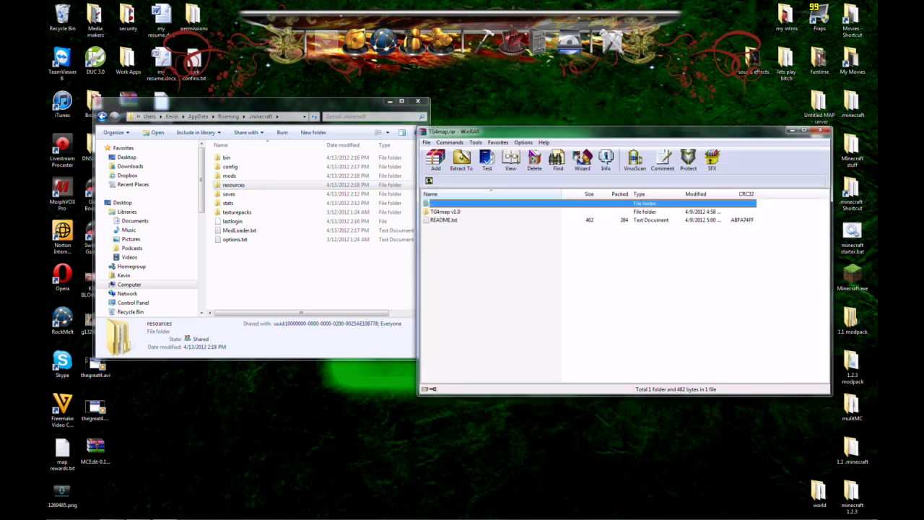
pyautogui.click(445, 212)
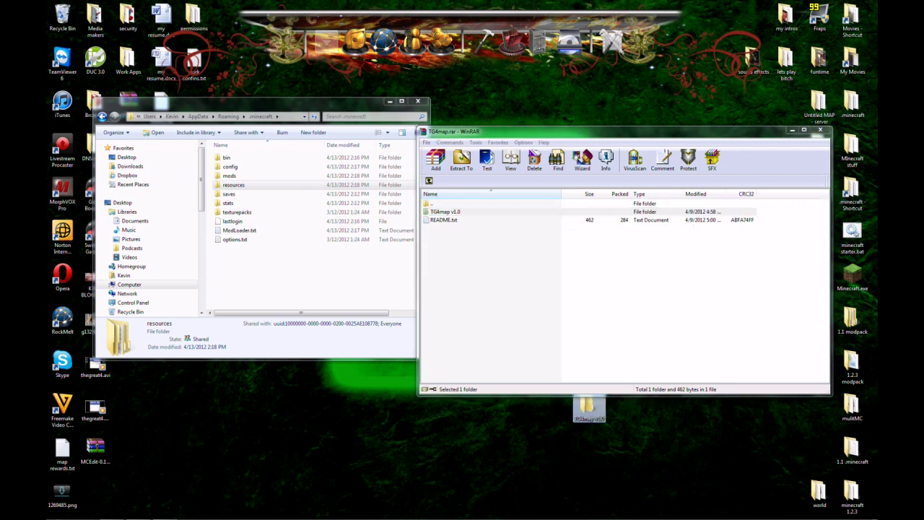
pyautogui.click(820, 131)
pyautogui.moveTo(589, 405); pyautogui.dragTo(685, 282)
pyautogui.doubleClick(685, 280)
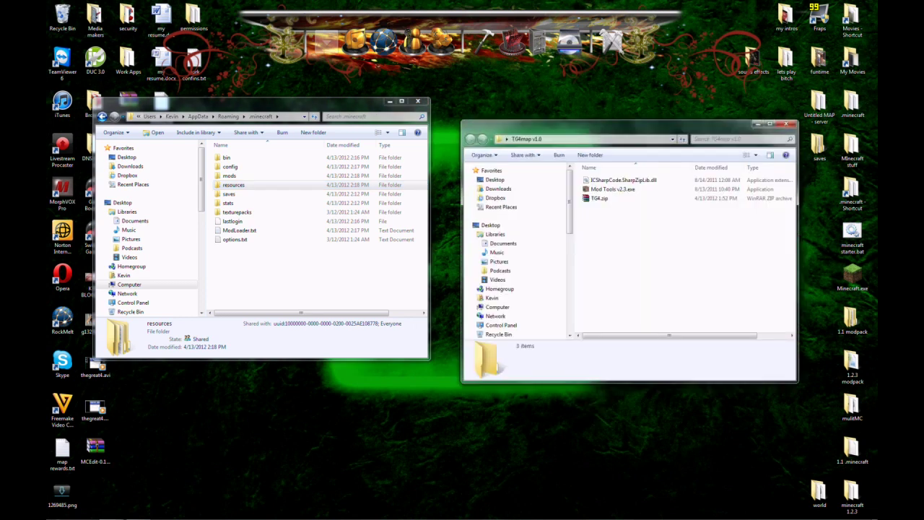
# - Run Mod Tools v2.3.exe and choose TG4.zip from the desktop's TG4map v1.0 folder as the mod to install
pyautogui.doubleClick(612, 189)
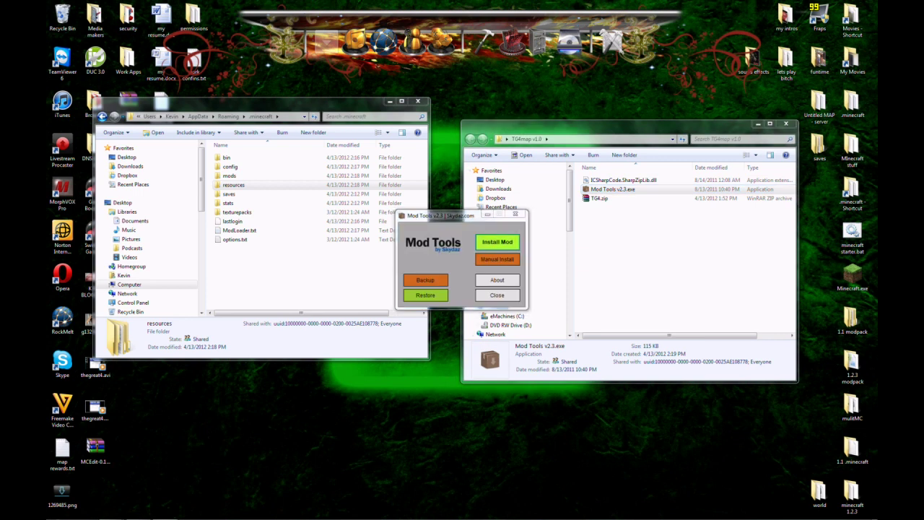
pyautogui.click(497, 241)
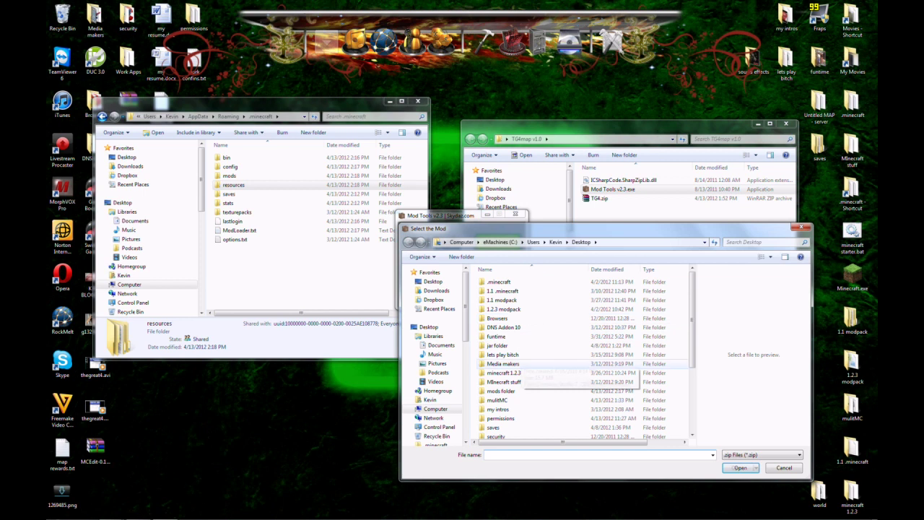
pyautogui.click(498, 409)
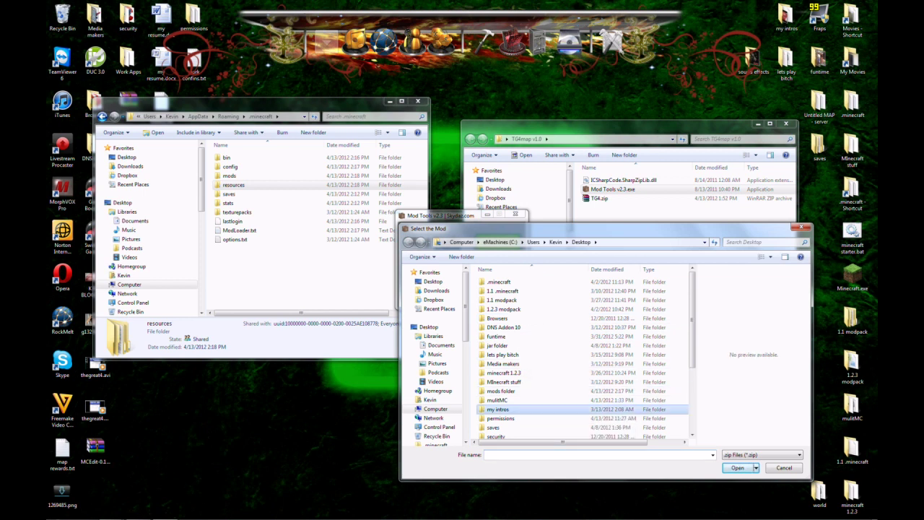
pyautogui.scroll(-2, 498, 409)
pyautogui.click(502, 406)
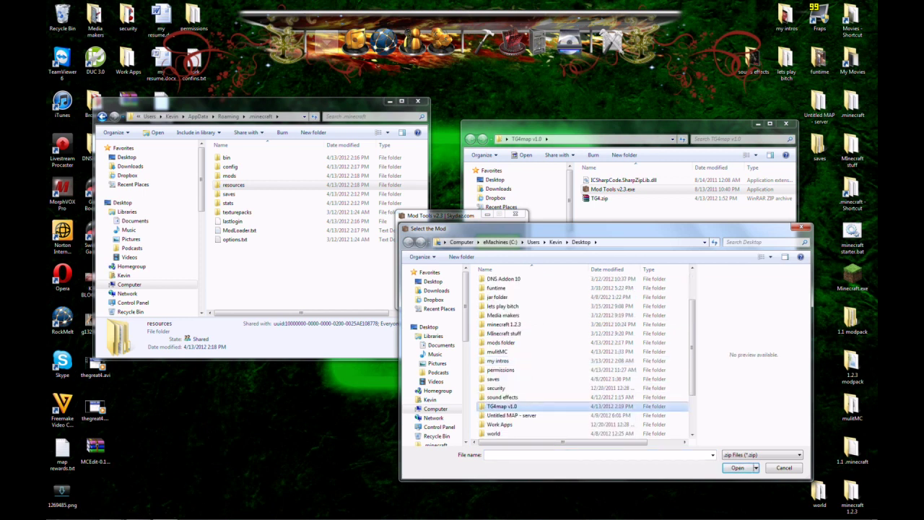
pyautogui.doubleClick(502, 405)
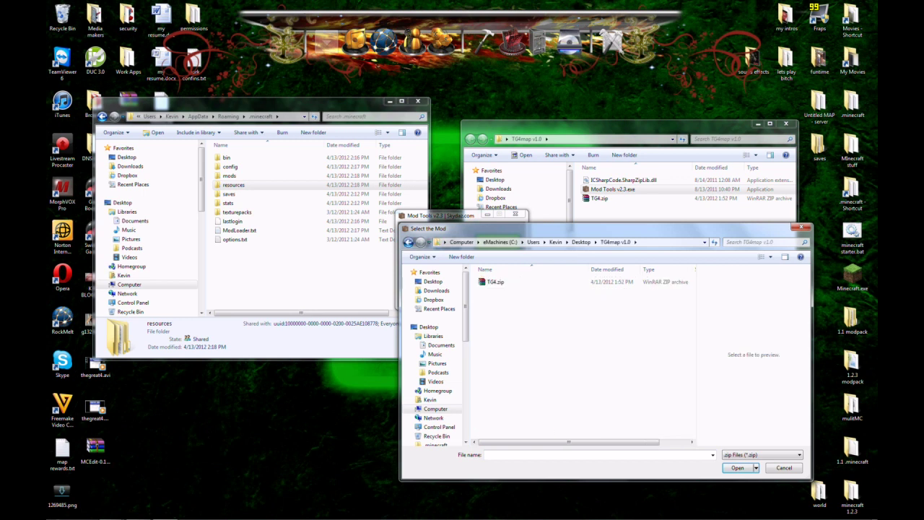
pyautogui.doubleClick(495, 281)
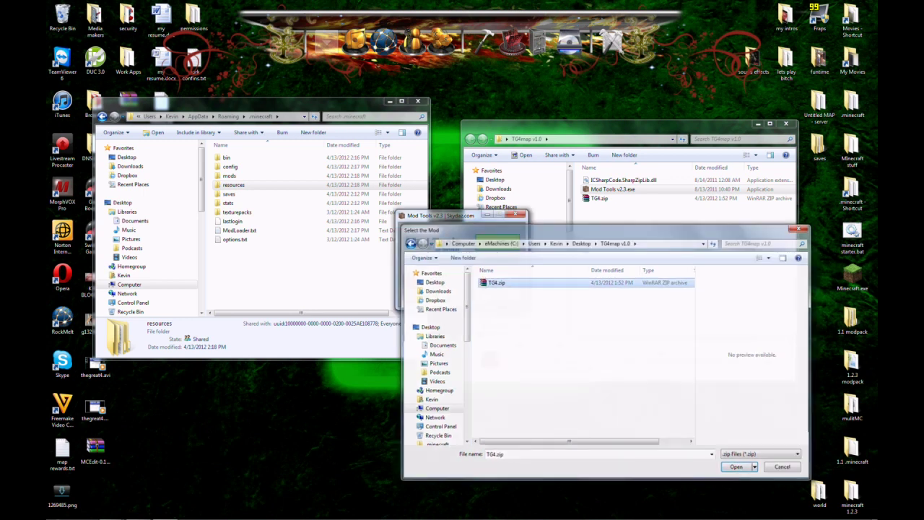
# - Install the chosen mod without making a backup, and close Mod Tools and the open folder windows
pyautogui.click(497, 243)
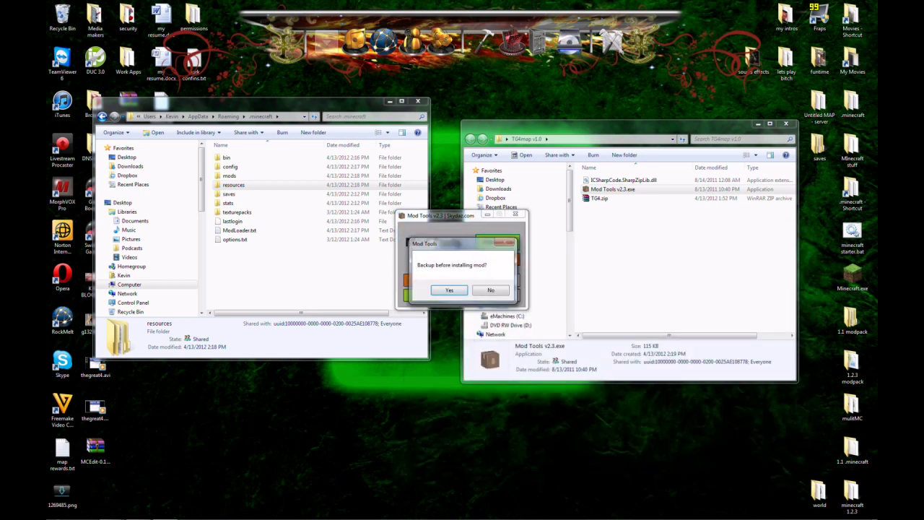
pyautogui.click(490, 289)
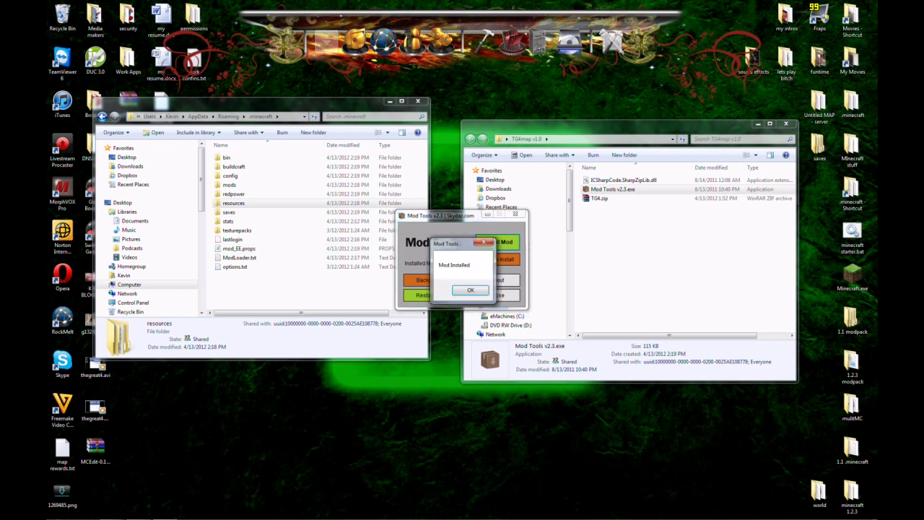
pyautogui.click(470, 289)
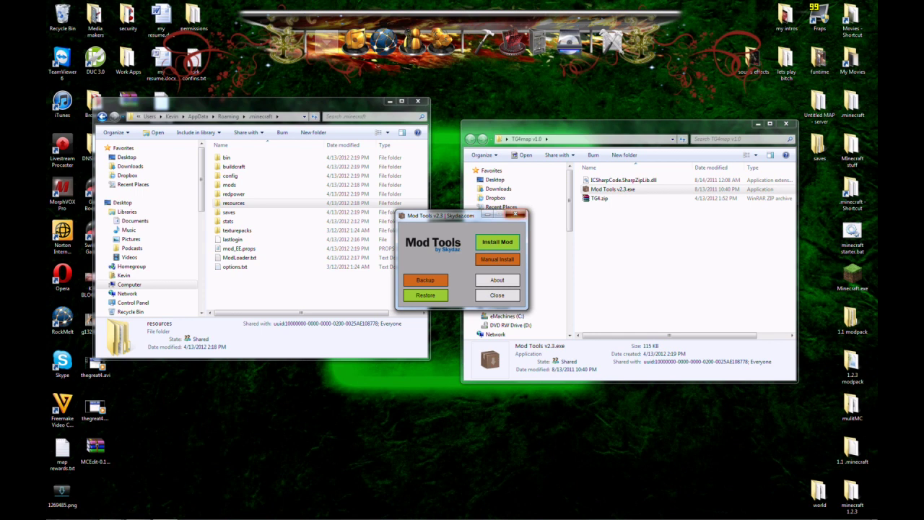
pyautogui.click(514, 214)
pyautogui.click(786, 123)
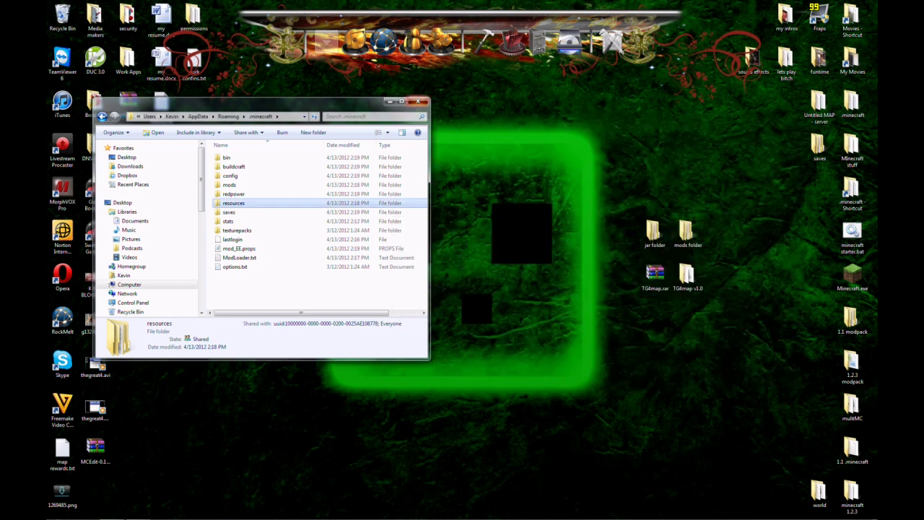
pyautogui.click(417, 101)
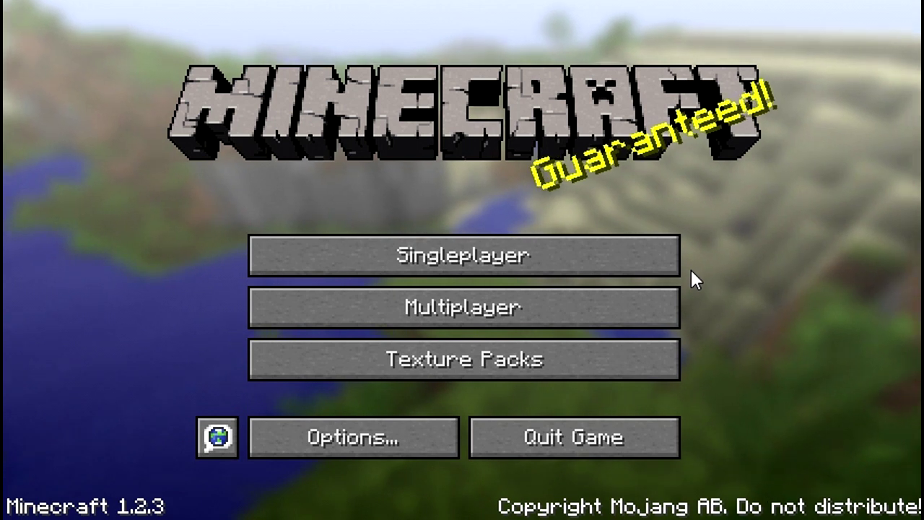
# - Load the singleplayer world TheGreat4 in Minecraft and look around the glass starting platform
pyautogui.click(493, 248)
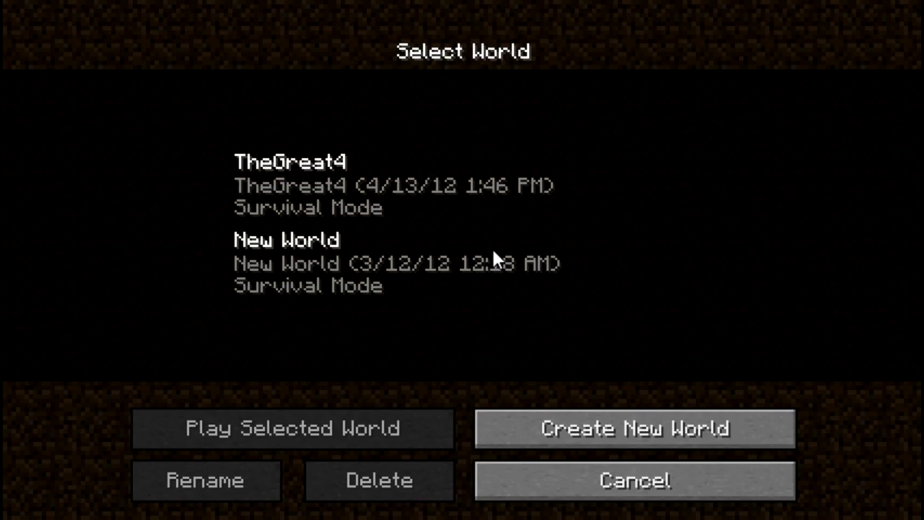
pyautogui.click(319, 189)
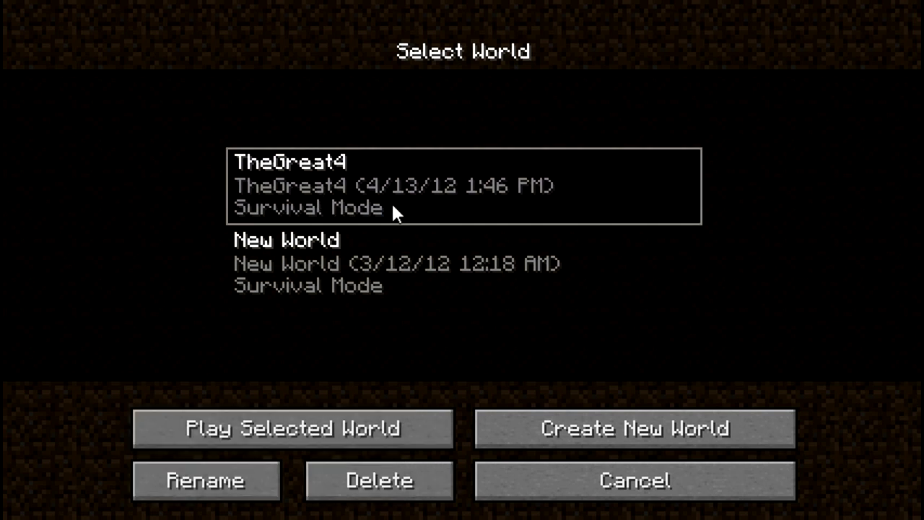
pyautogui.click(389, 425)
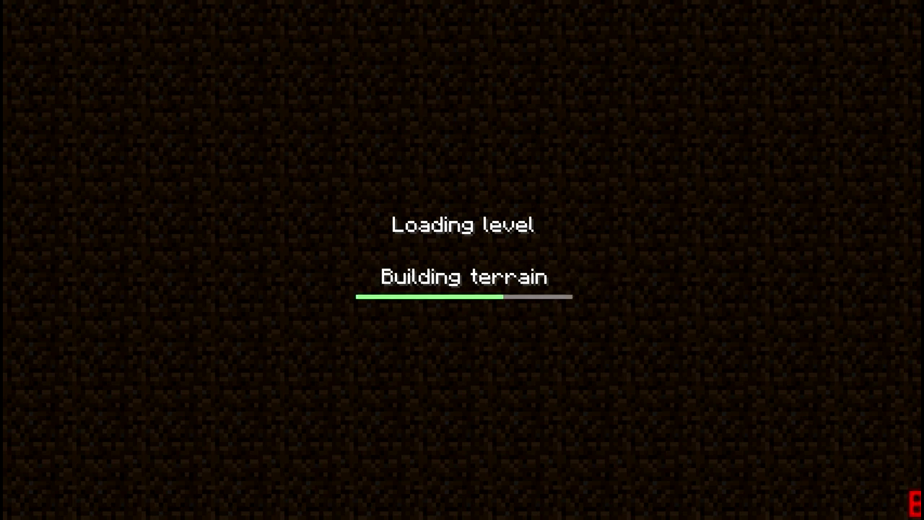
pyautogui.press('w')
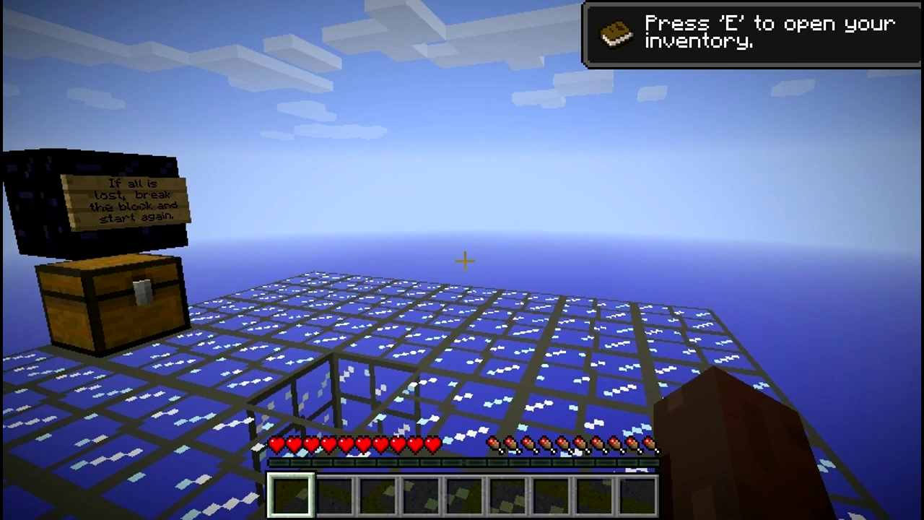
pyautogui.moveTo(462, 260)
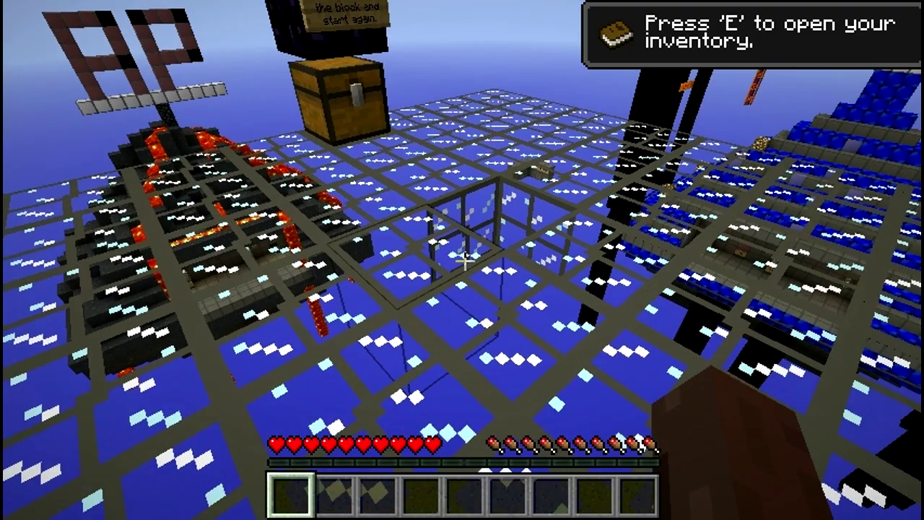
# - Open the inventory, clear the item search text to list all items, and return to the game
pyautogui.press('e')
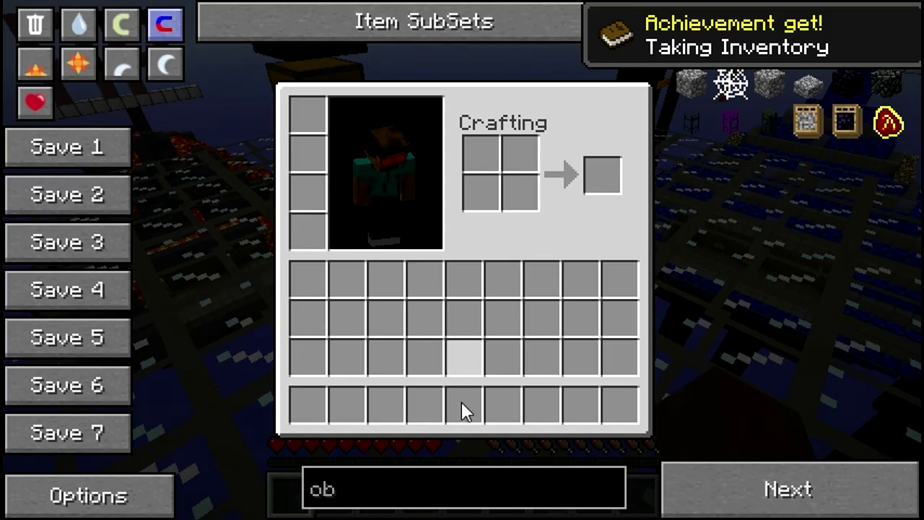
pyautogui.click(417, 480)
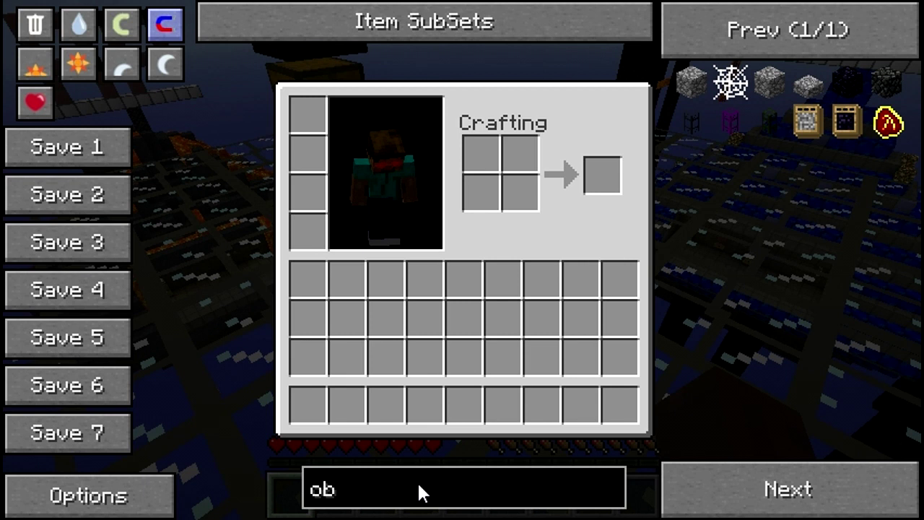
pyautogui.press('BackSpace')
pyautogui.press('BackSpace')
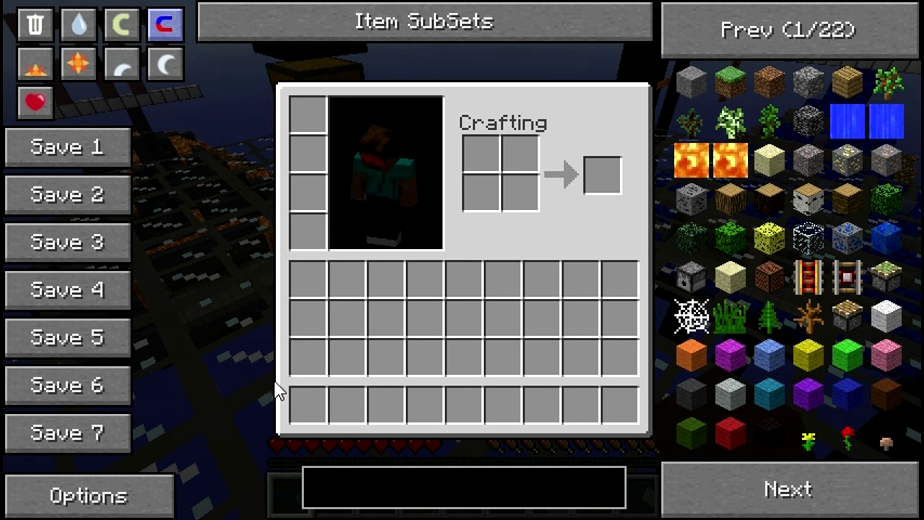
pyautogui.press('e')
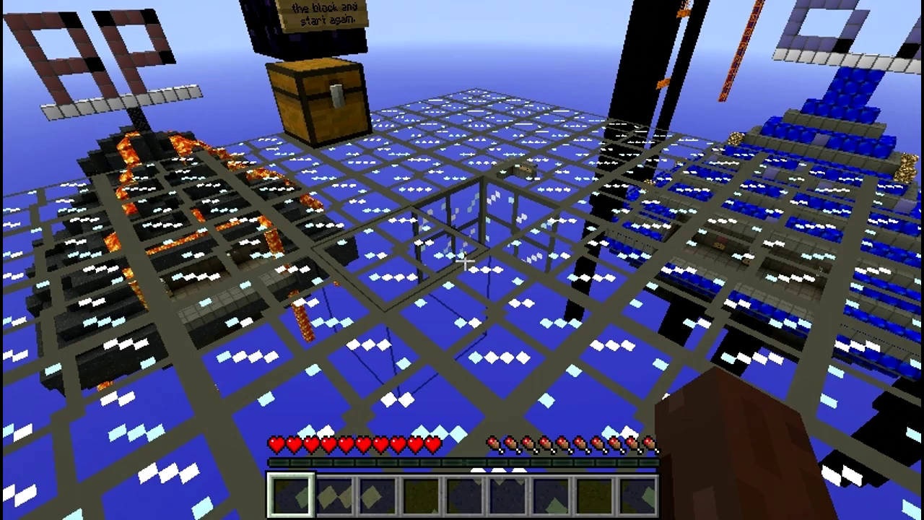
# - Lower the render distance in the video settings and return to the game
pyautogui.press('Escape')
pyautogui.click(501, 318)
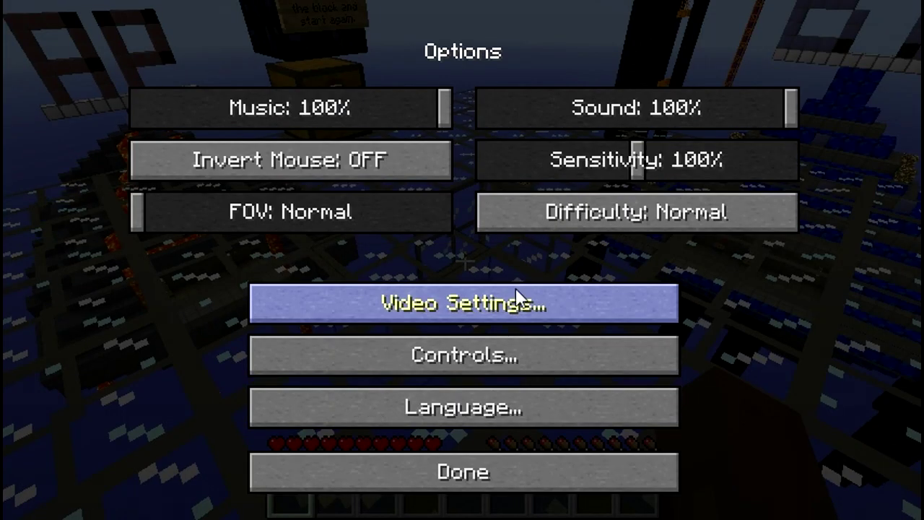
pyautogui.click(516, 300)
pyautogui.click(589, 109)
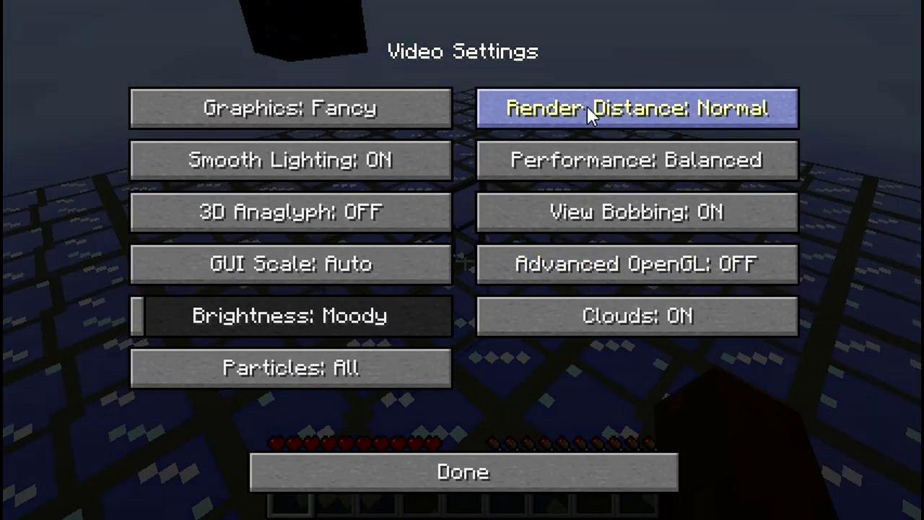
pyautogui.click(589, 110)
pyautogui.click(588, 110)
pyautogui.press('Escape')
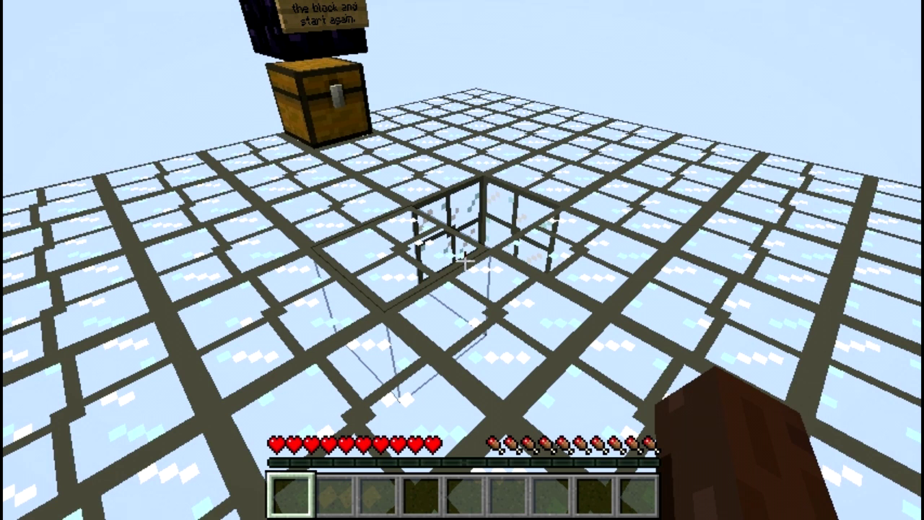
# - Move off the platform, increase the render distance in the video settings, and move toward the BC structure
pyautogui.press('w')
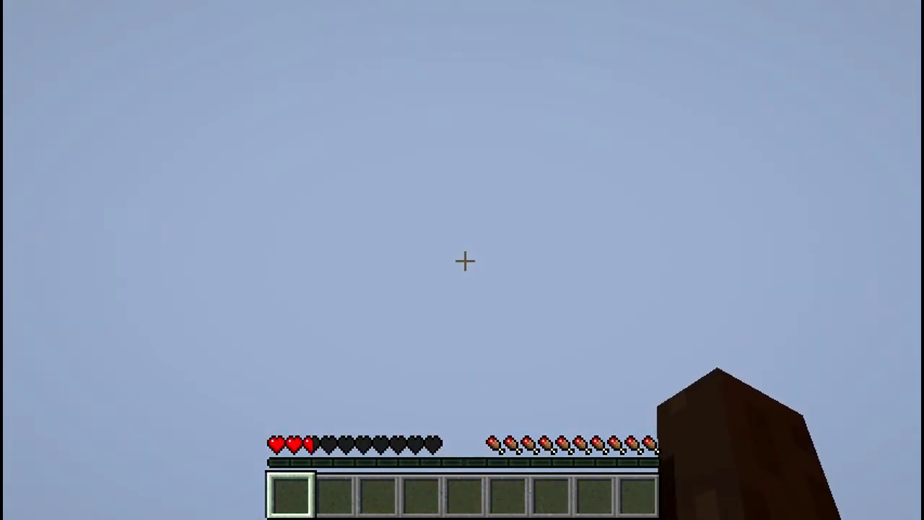
pyautogui.press('Escape')
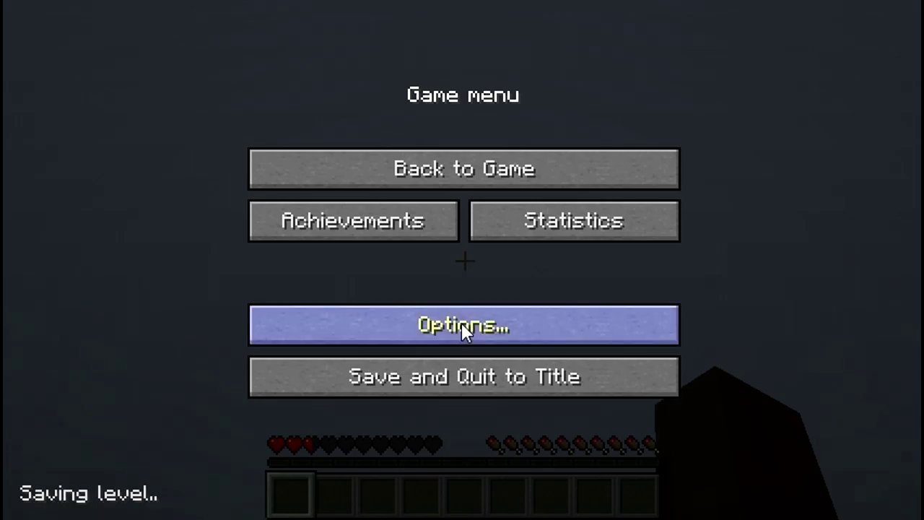
pyautogui.click(466, 325)
pyautogui.click(520, 307)
pyautogui.click(583, 103)
pyautogui.click(583, 103)
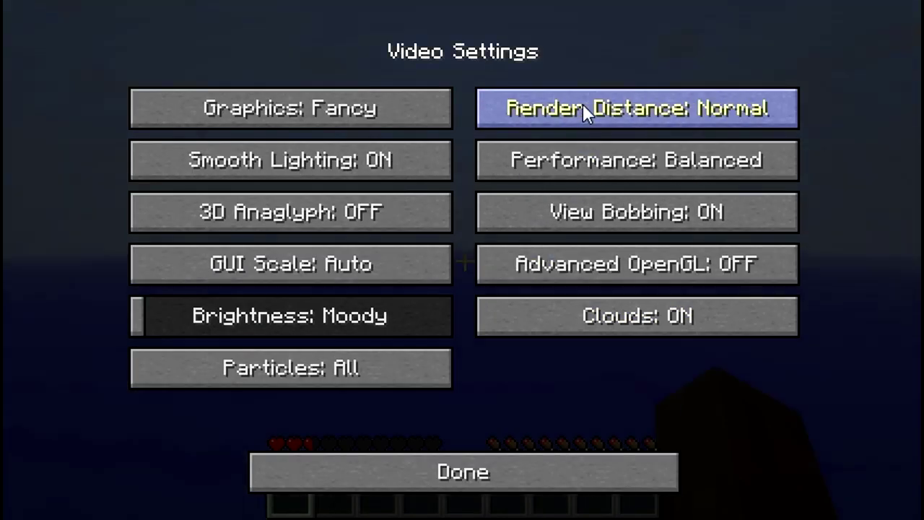
pyautogui.click(583, 103)
pyautogui.press('Escape')
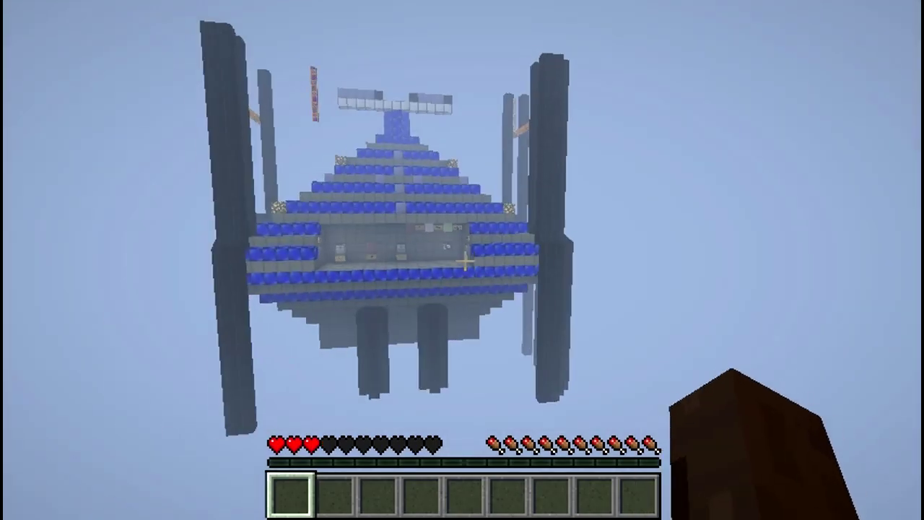
pyautogui.press('w')
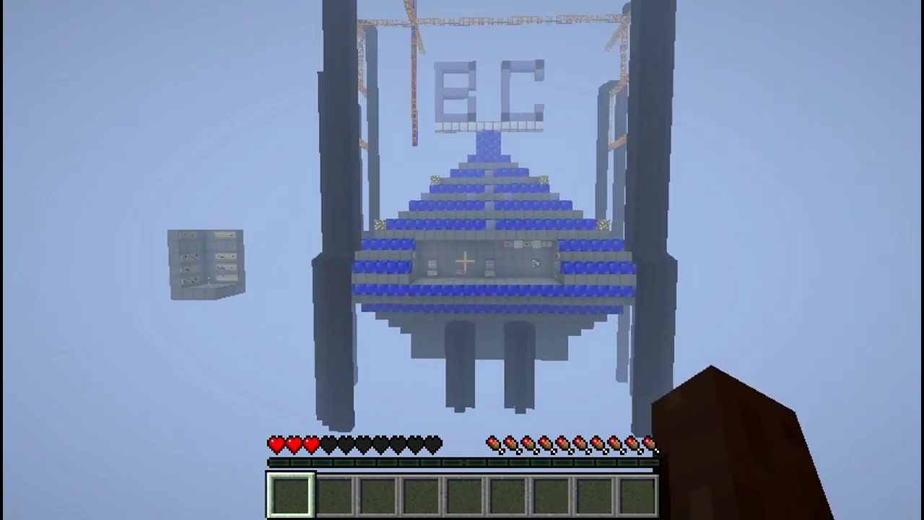